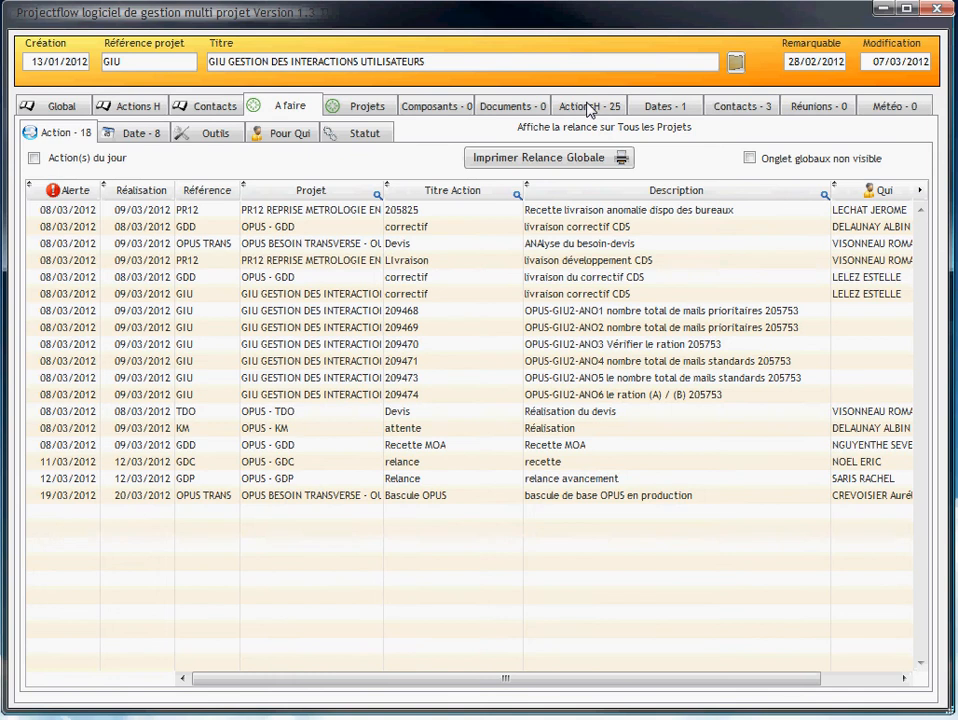
Review the GIU project's hierarchical action list, collapsing the whole tree and expanding it again.
left_click(589, 106)
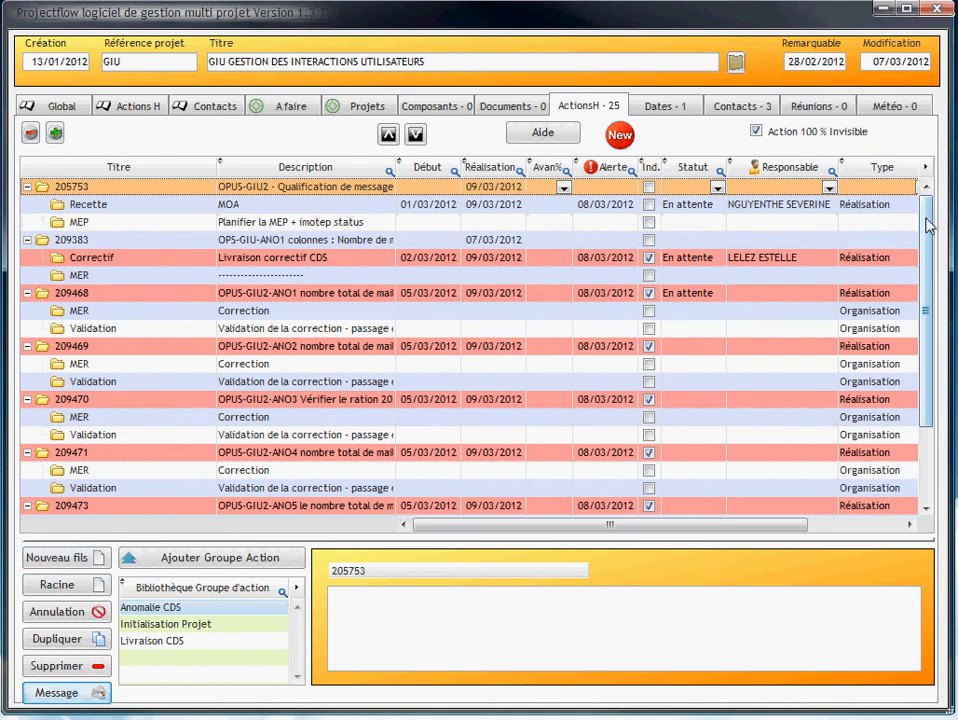
left_click_drag(928, 226, 927, 321)
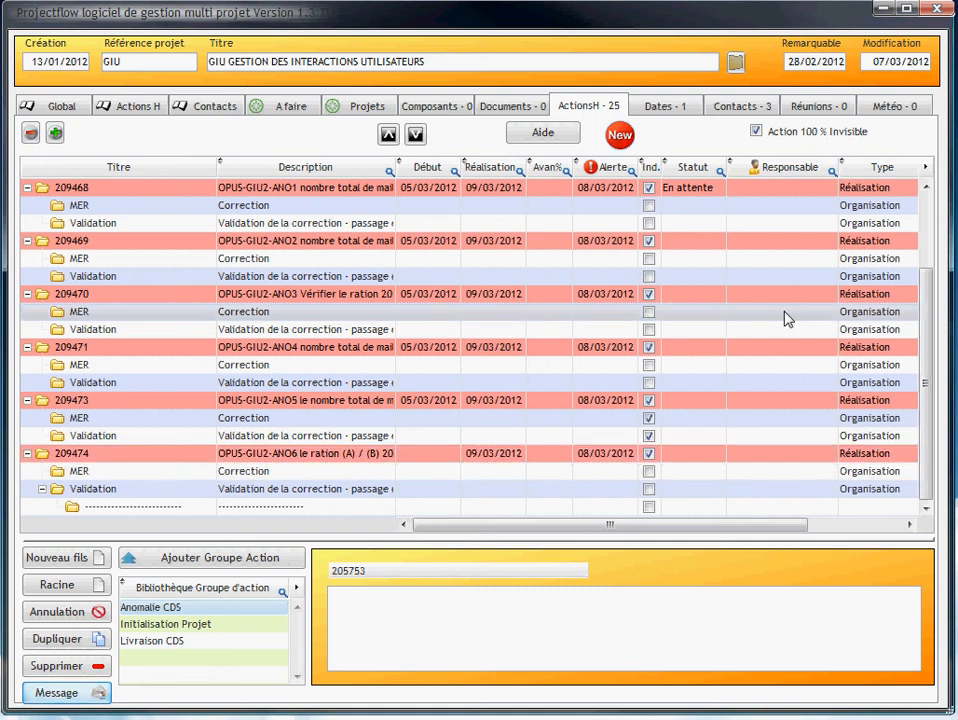
left_click(30, 134)
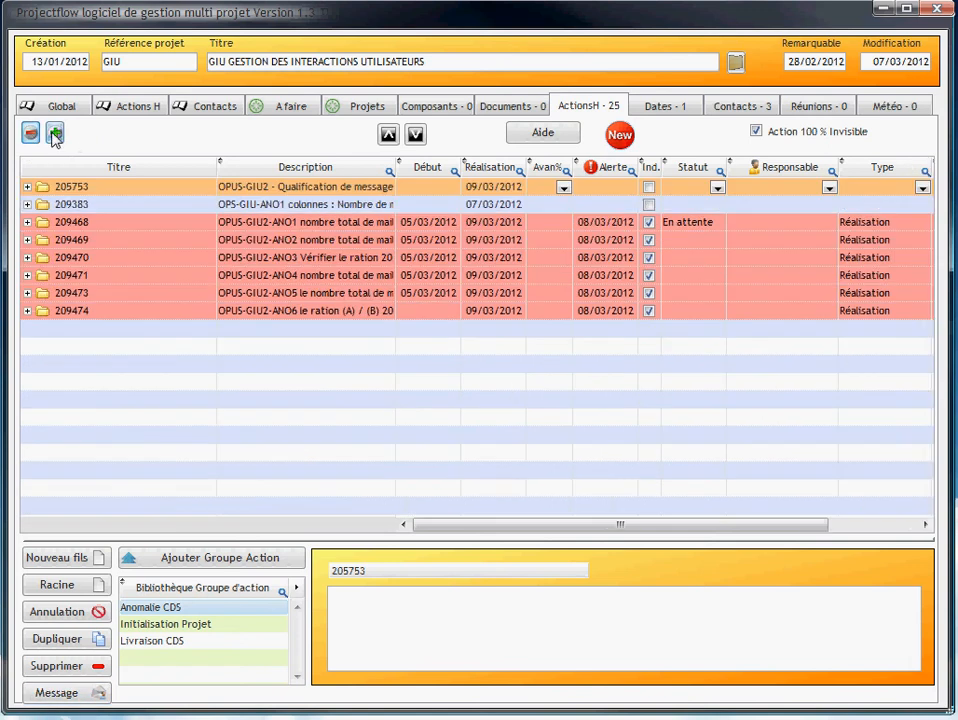
left_click(56, 133)
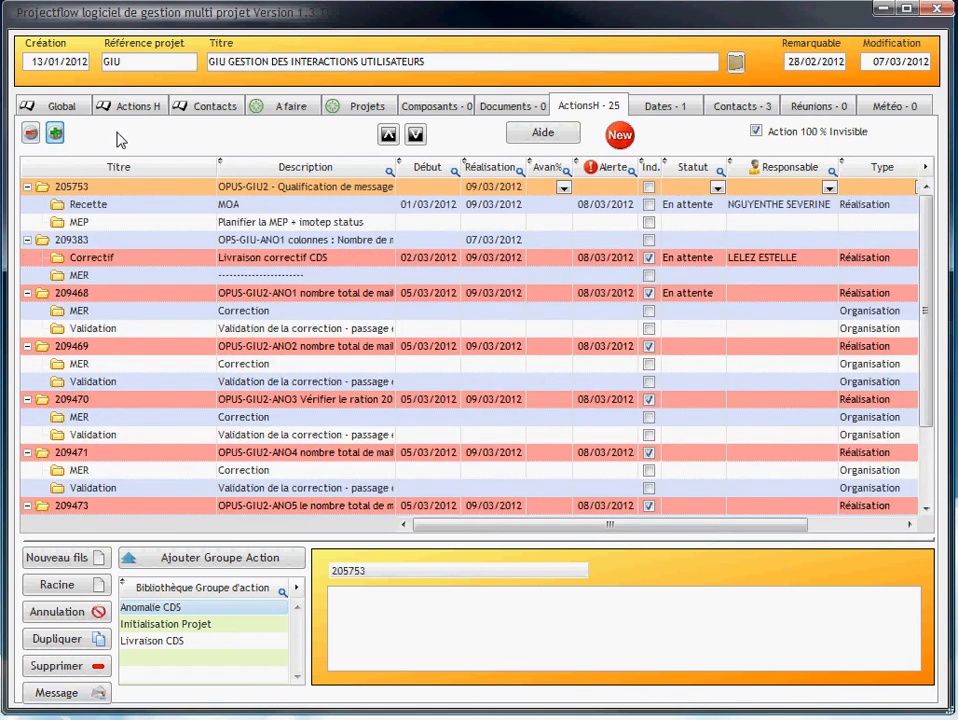
Disable the hierarchical action option in the global settings and view the GIU project's actions as a flat list.
left_click(58, 106)
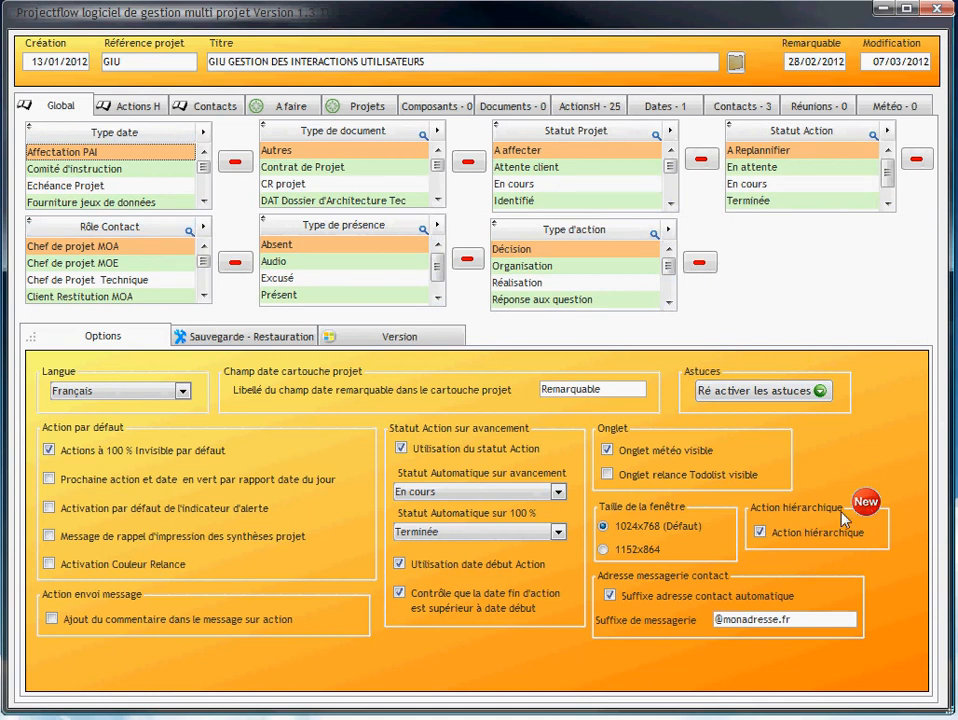
left_click(760, 533)
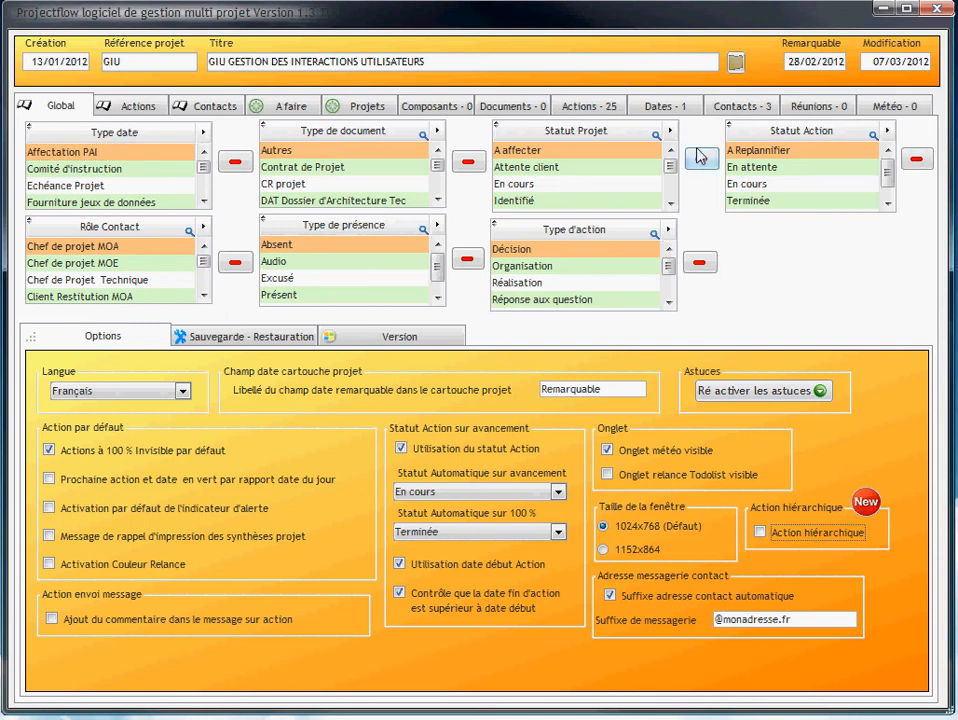
left_click(587, 107)
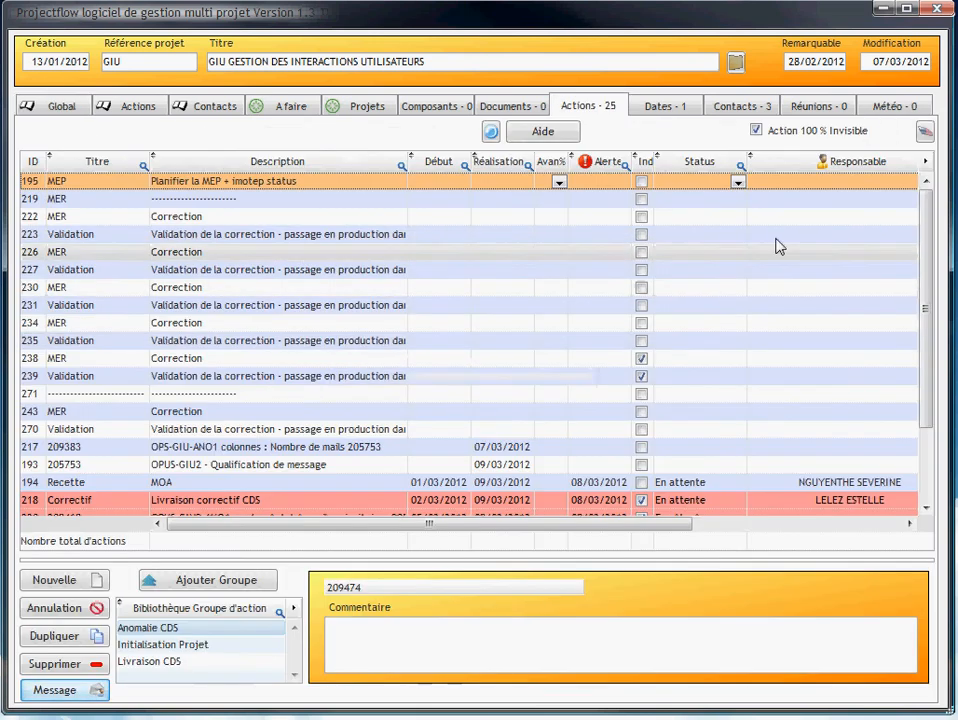
mouse_move(928, 231)
left_mouse_down()
mouse_move(928, 340)
mouse_move(928, 214)
left_mouse_up()
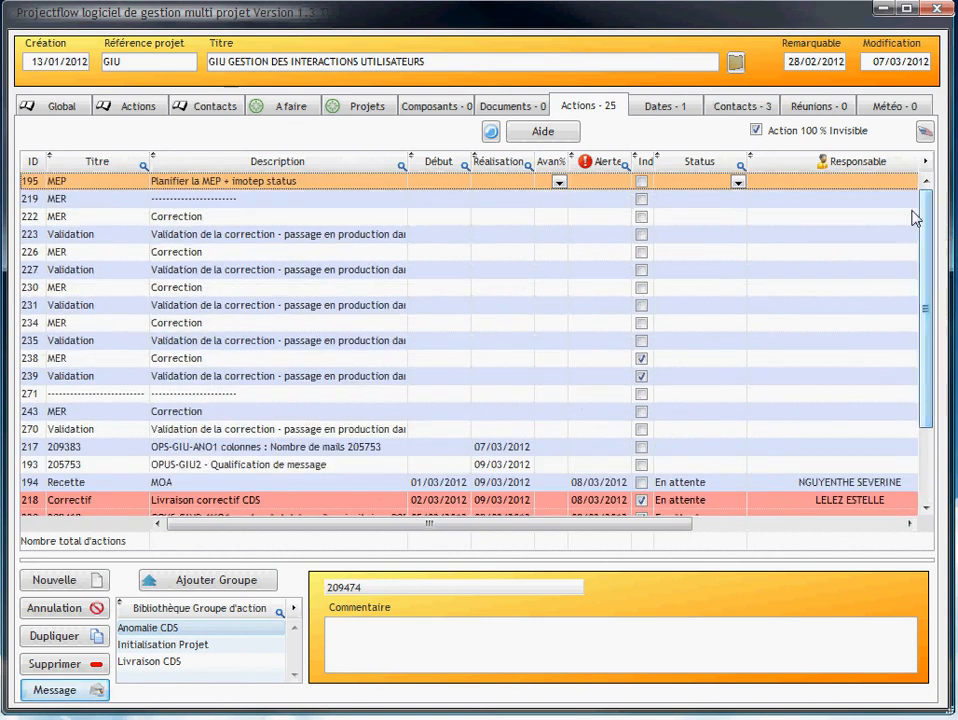
Re-enable the hierarchical action option in the global settings and return to the GIU project's action tree.
left_click(78, 104)
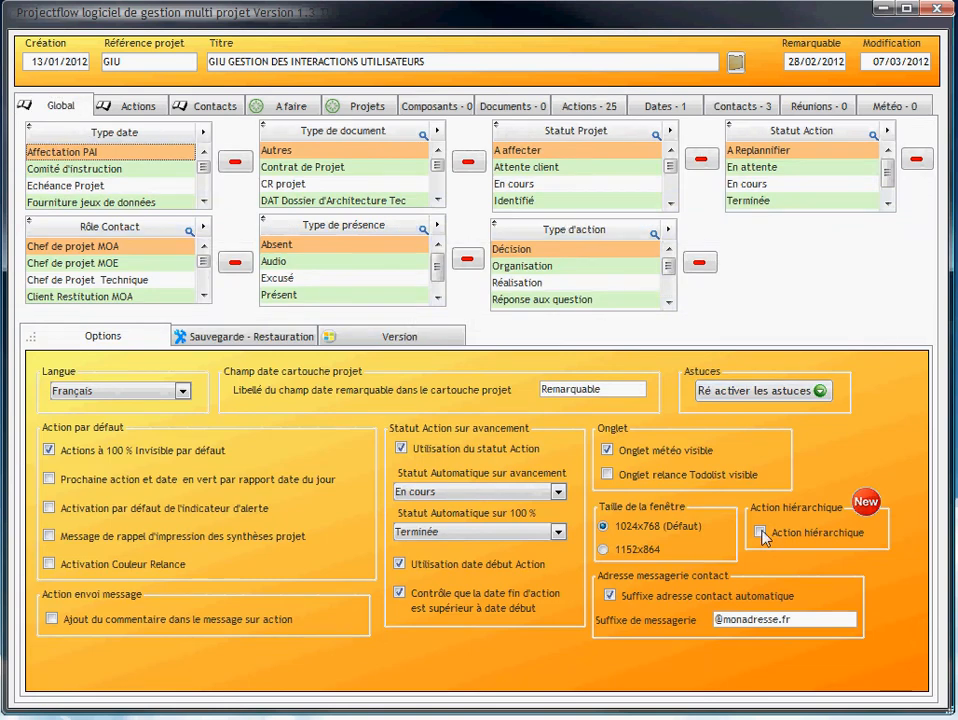
left_click(760, 532)
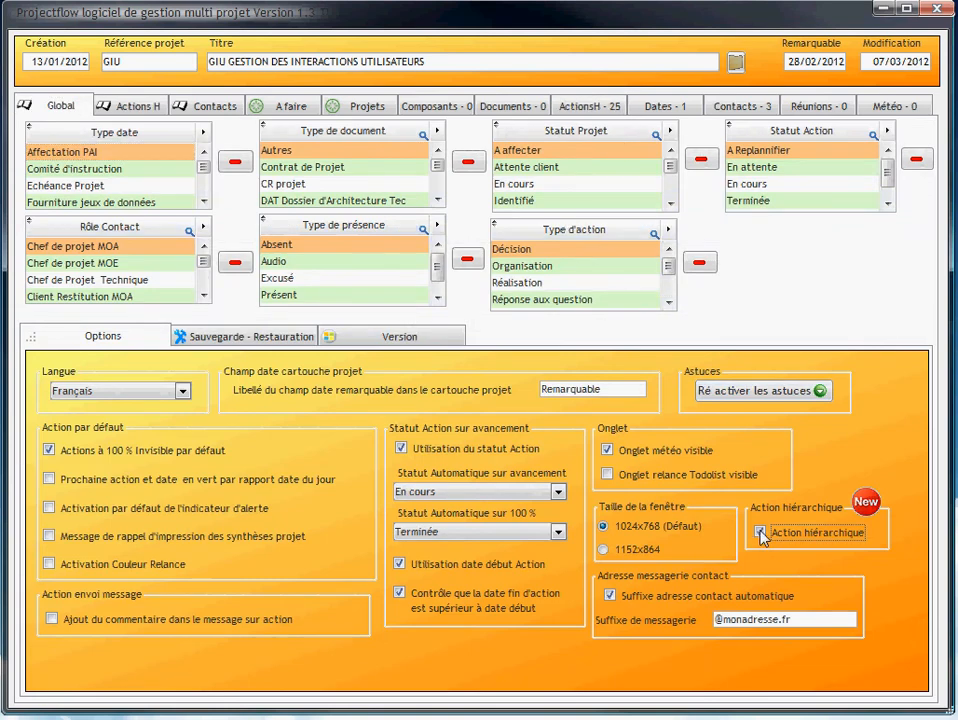
left_click(580, 108)
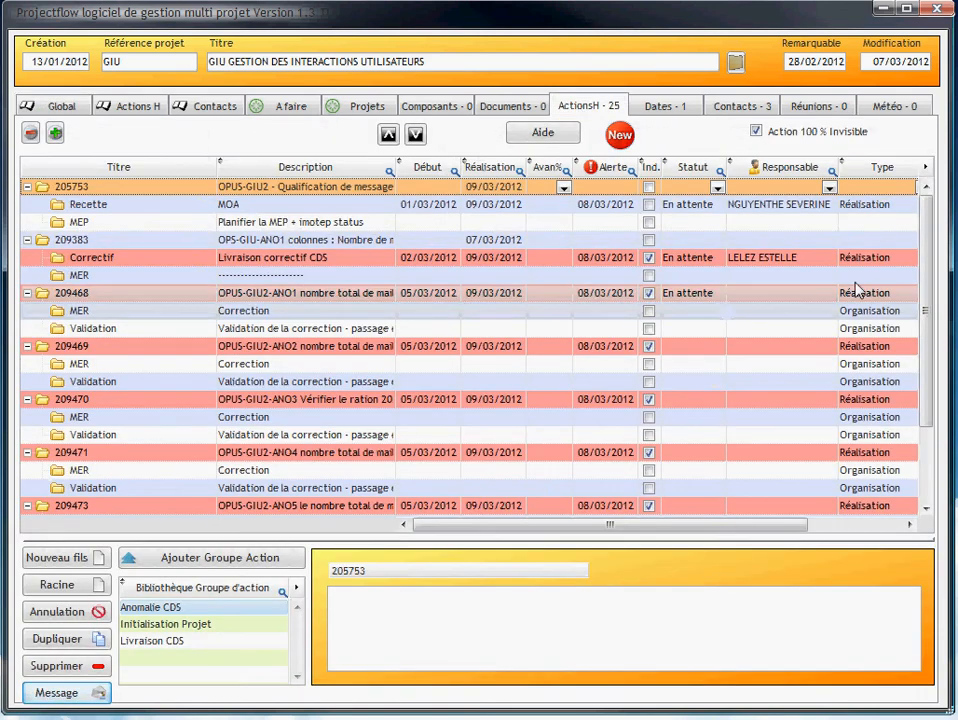
mouse_move(926, 237)
left_mouse_down()
mouse_move(936, 300)
mouse_move(928, 222)
left_mouse_up()
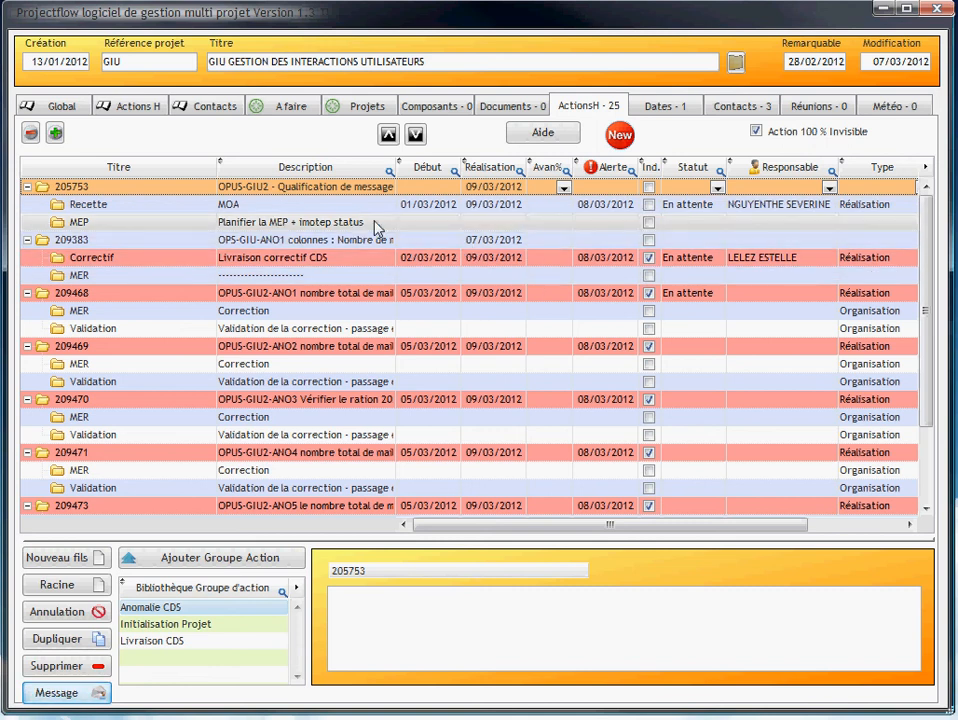
Set the progress of the Recette sub-action under 205753 to 60 % and raise it to 100 %.
left_click(567, 205)
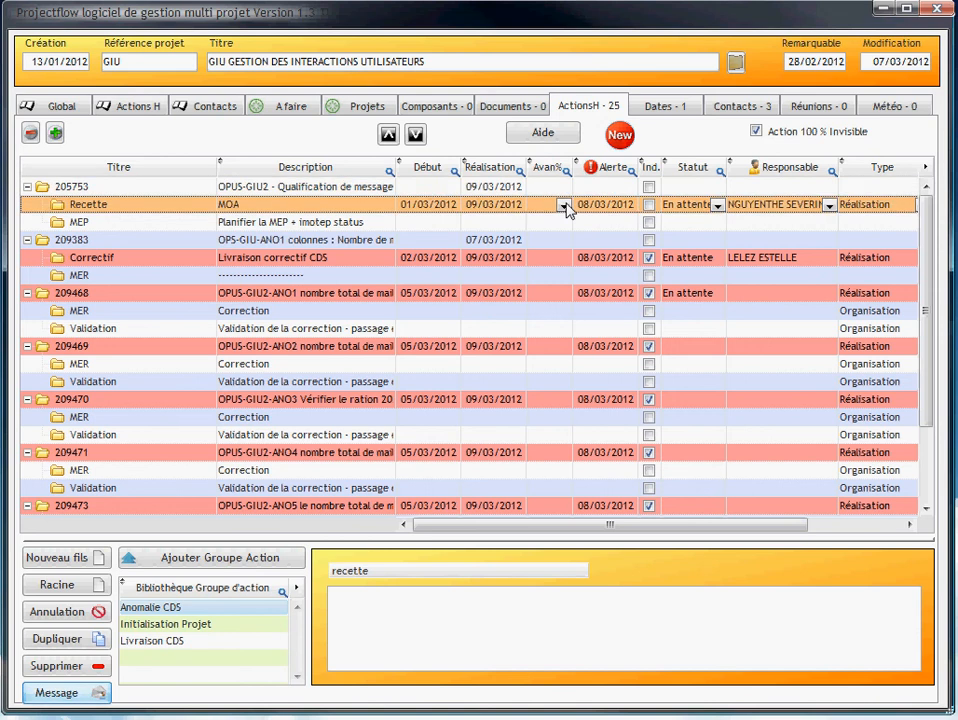
left_click(564, 205)
left_click(557, 292)
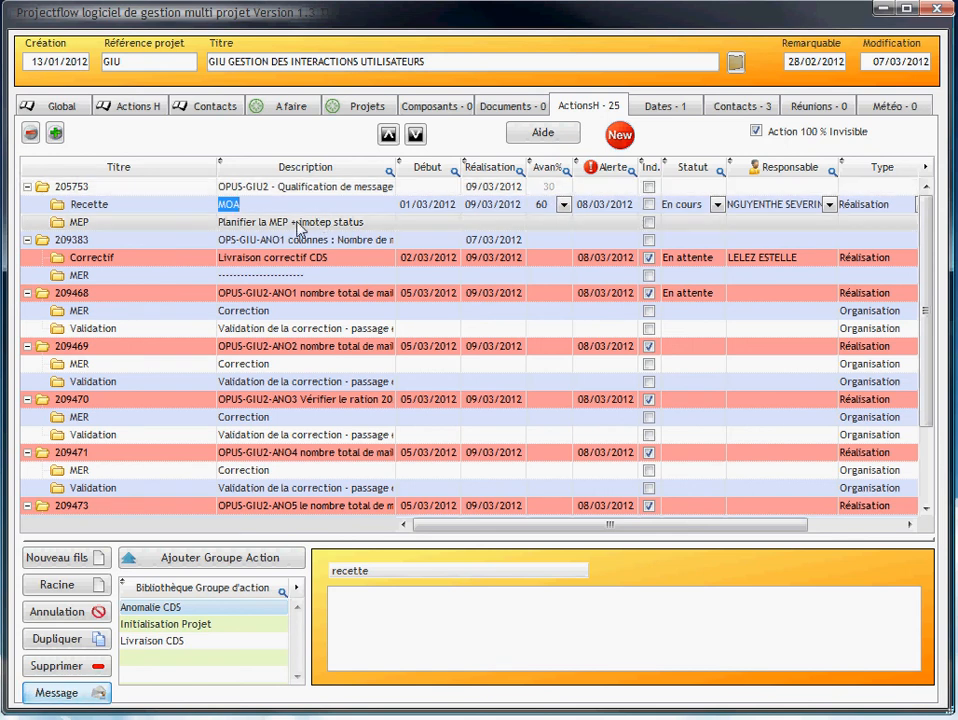
left_click(564, 205)
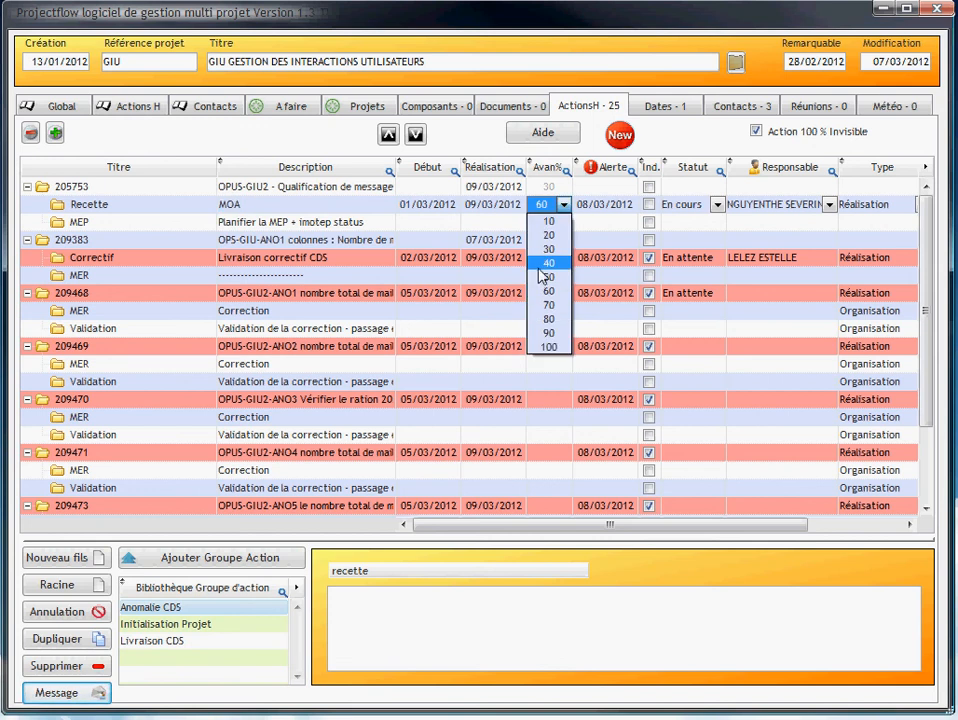
left_click(548, 346)
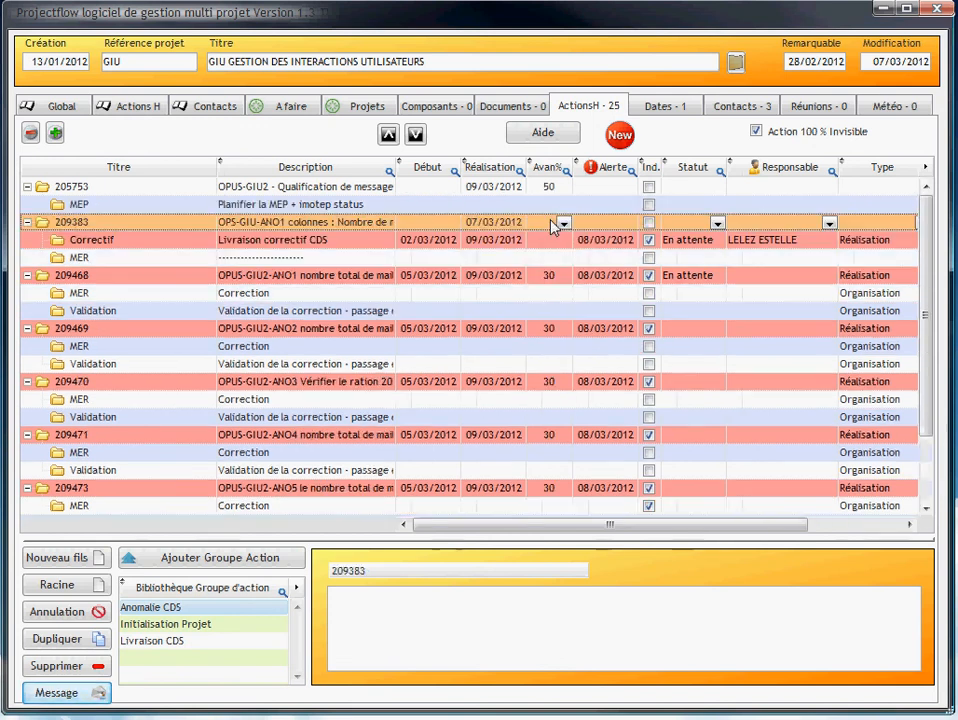
Set the progress of the MEP sub-action under 205753 to 100 % and commit the change.
left_click(566, 207)
left_click(564, 206)
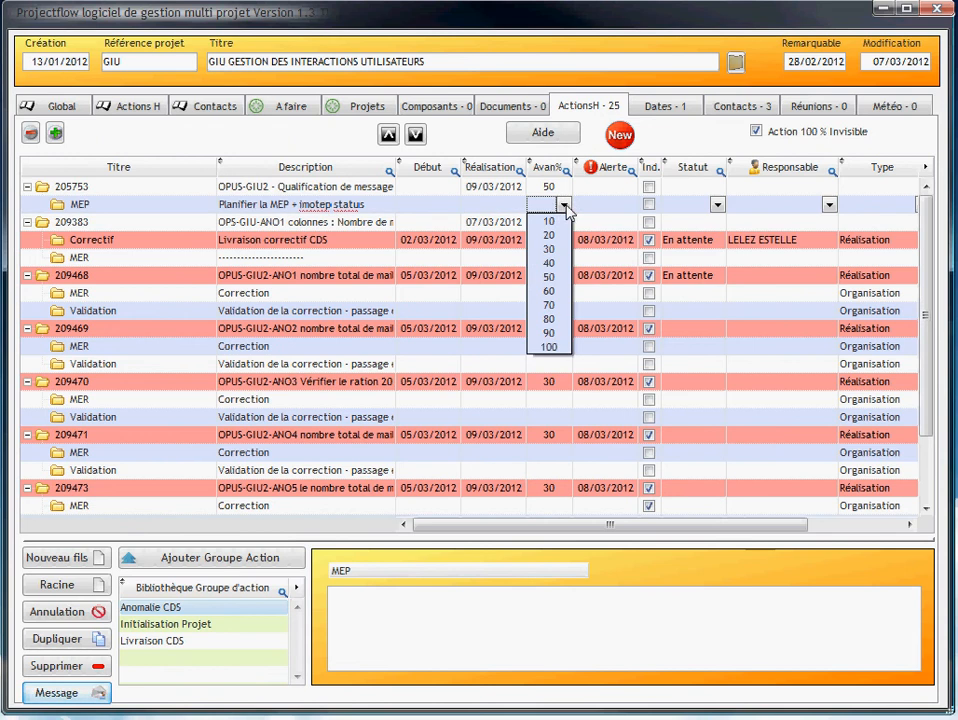
left_click(557, 349)
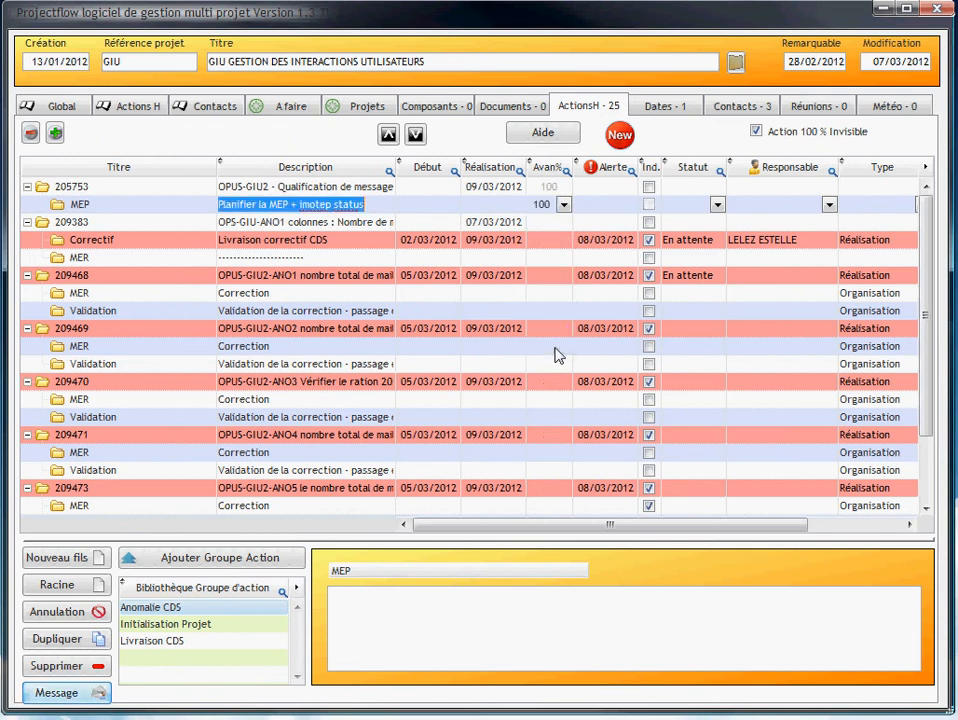
left_click(537, 224)
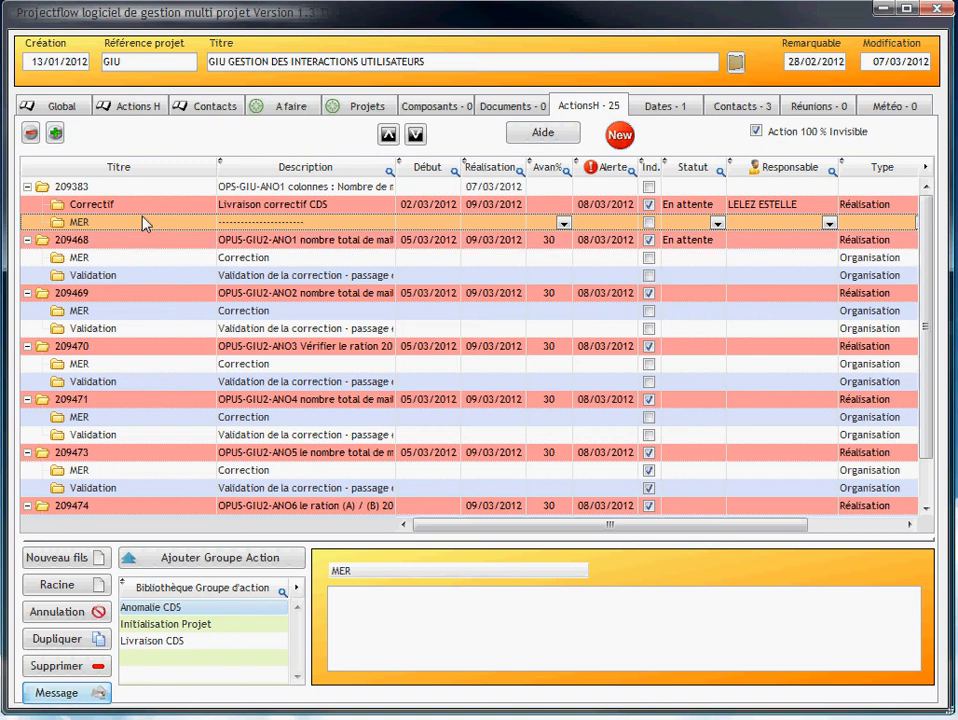
Inspect the typical actions of the Initialisation Projet and Anomalie CDS groups in the action group library.
left_click(130, 112)
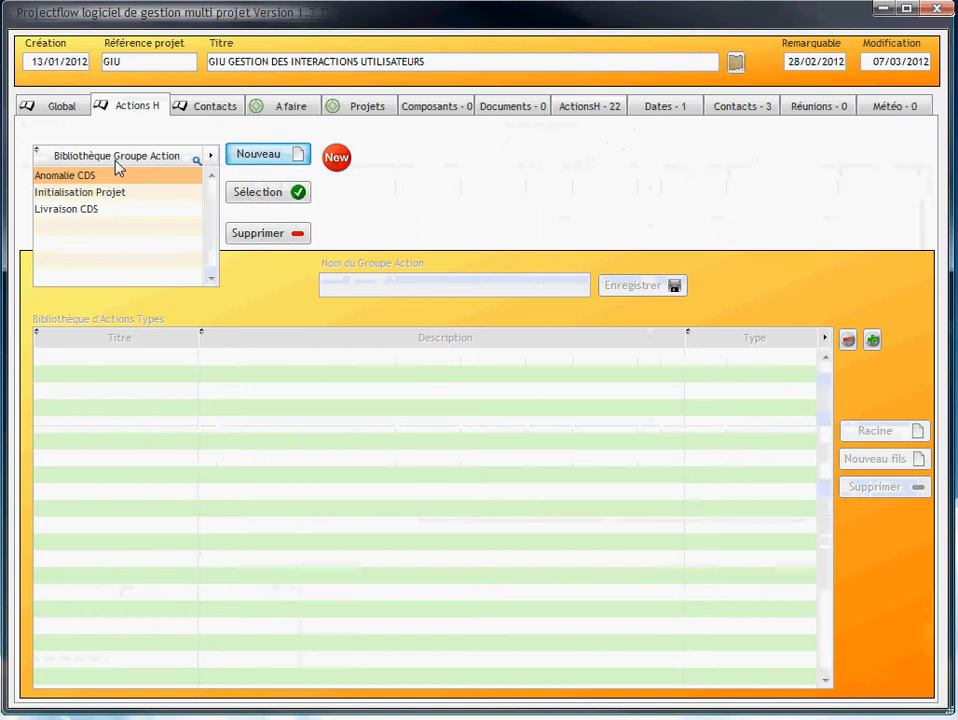
left_click(106, 196)
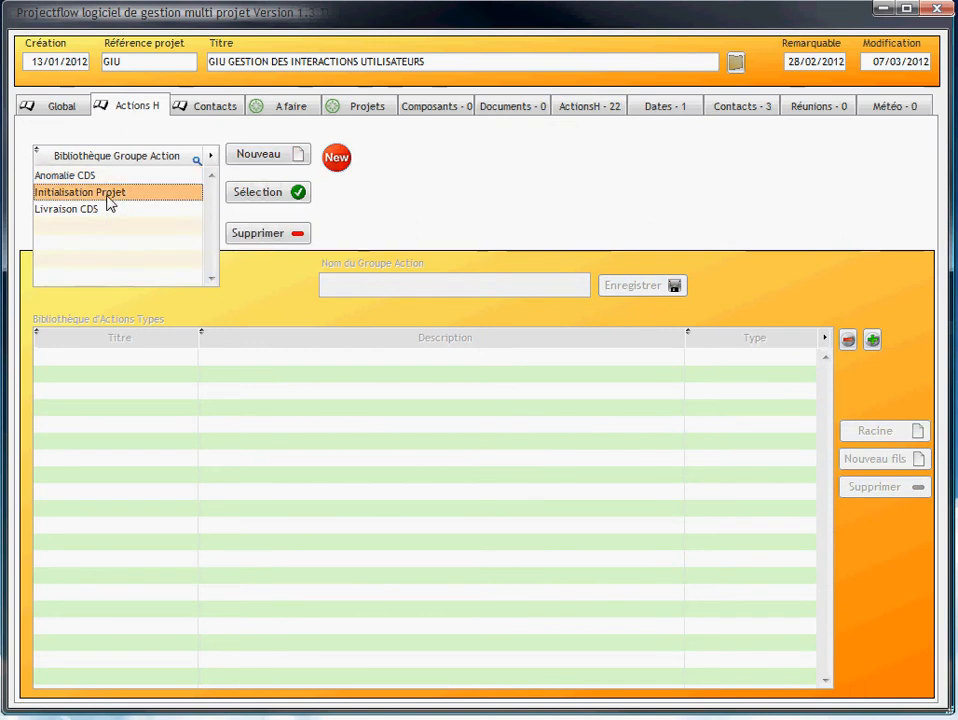
left_click(257, 201)
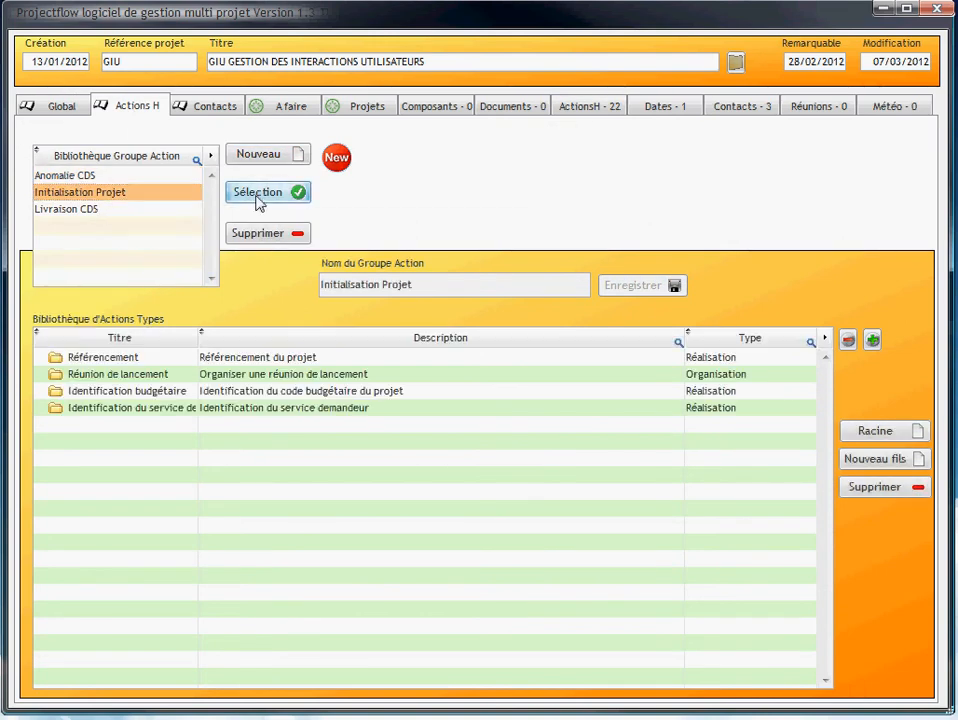
left_click(80, 176)
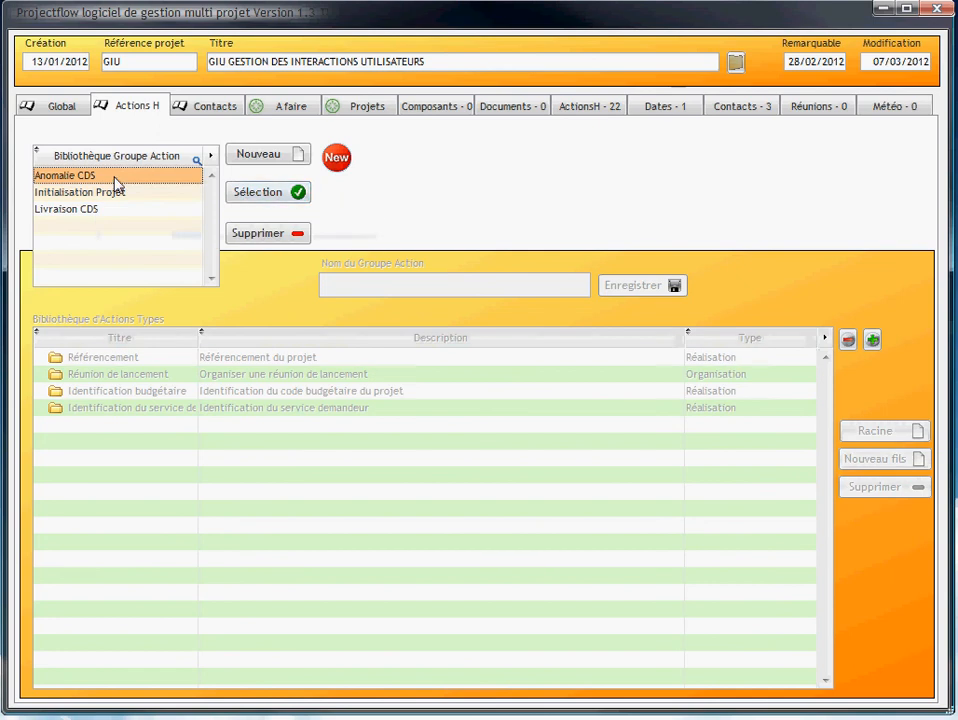
left_click(247, 197)
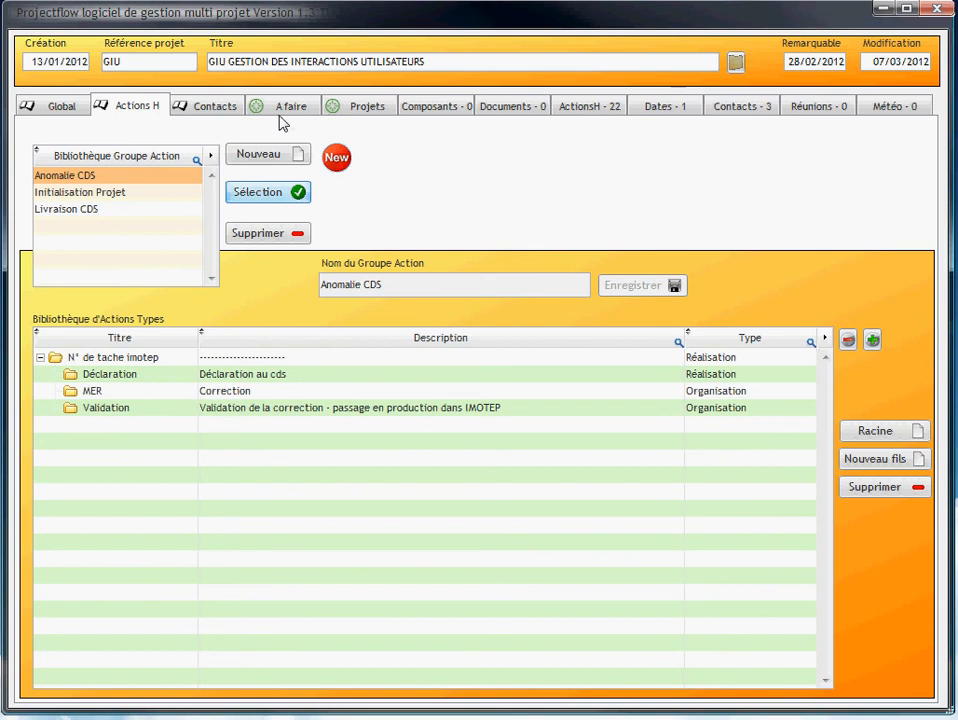
Switch to the OPUS - KM project and add the Anomalie CDS action group to its action tree.
left_click(356, 108)
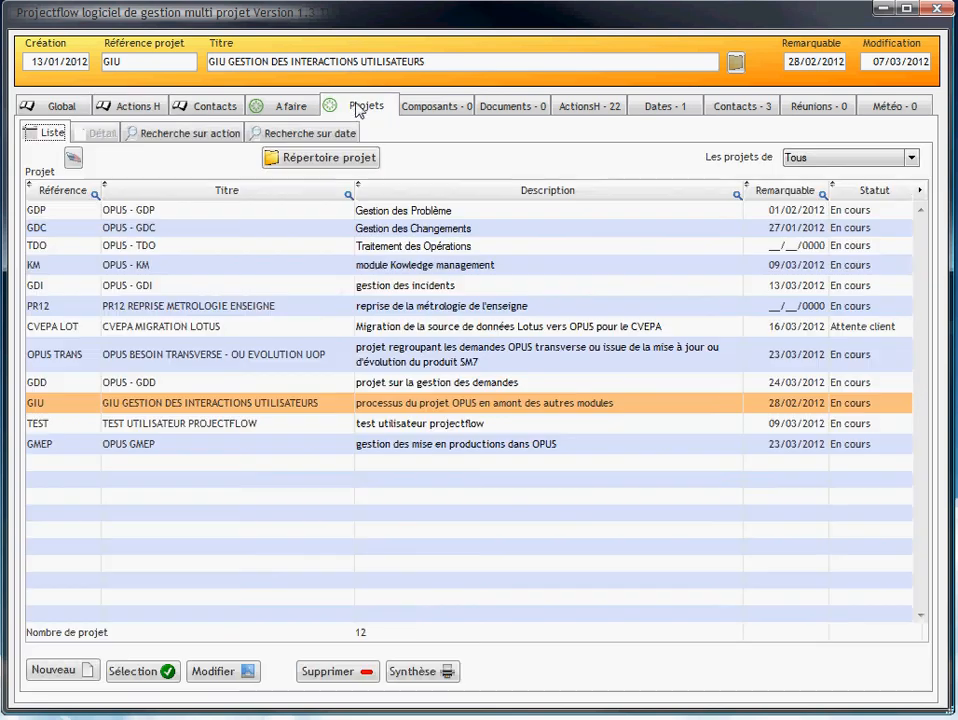
double_click(172, 266)
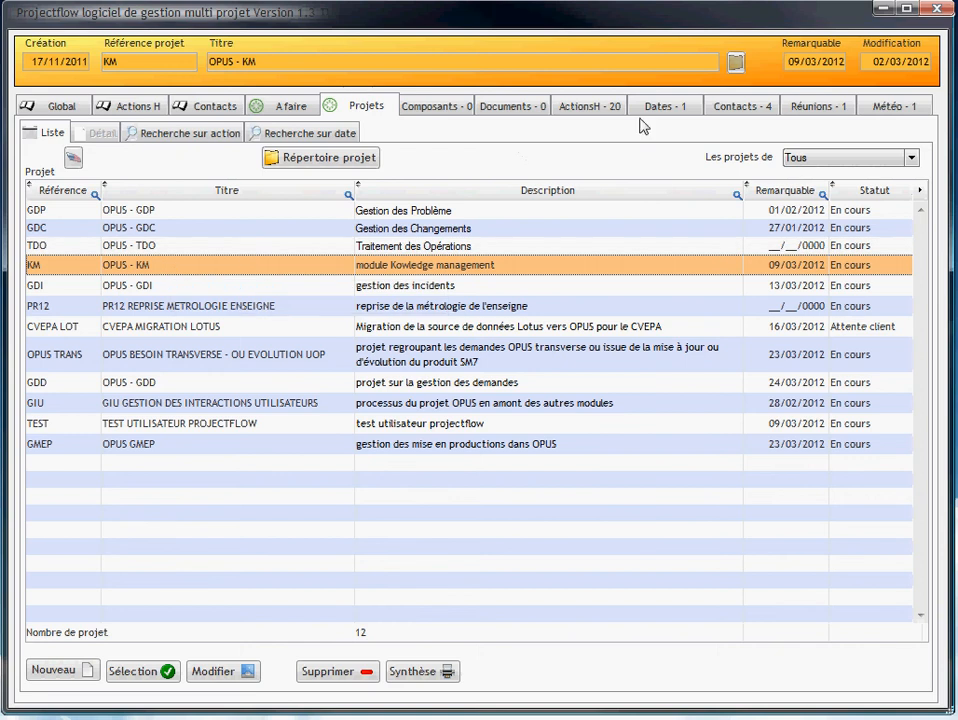
left_click(590, 110)
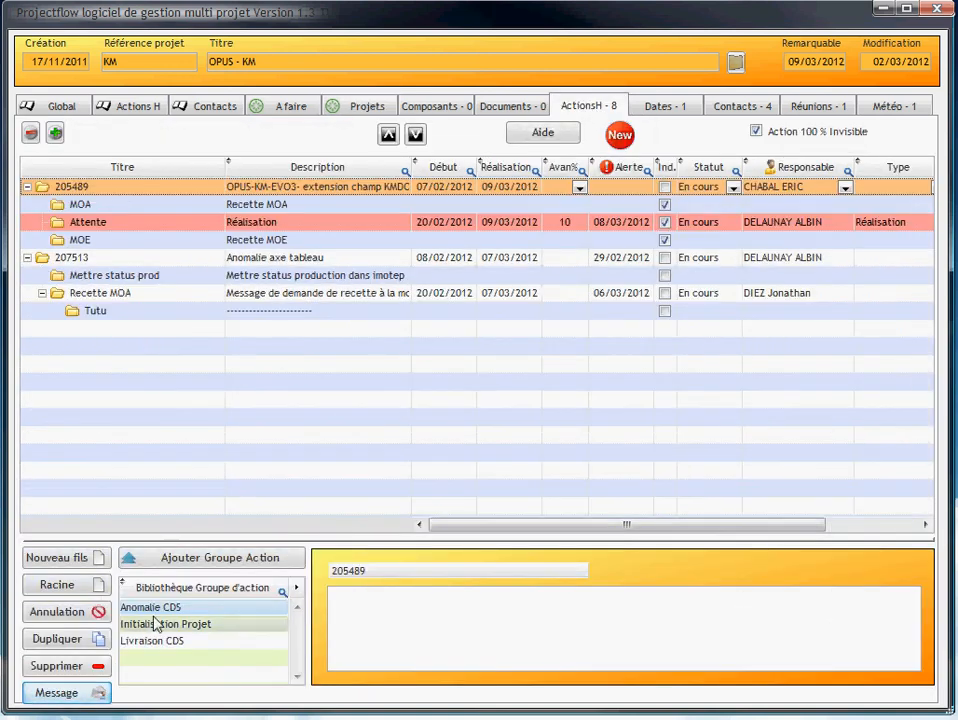
left_click(171, 566)
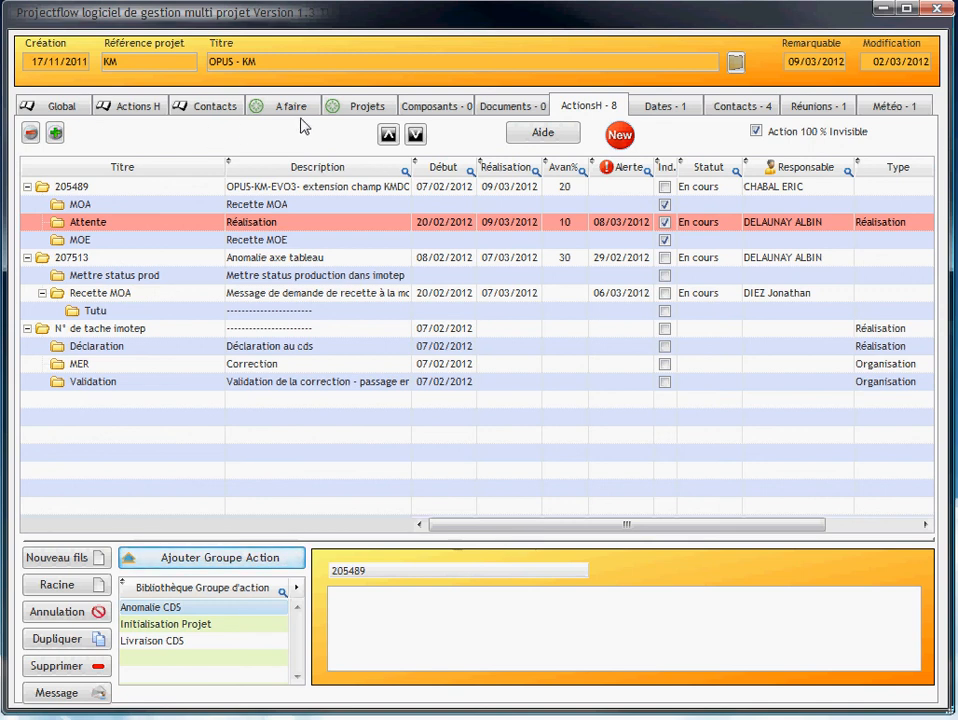
Search the actions of all projects for the text "me", after a brief look at the date search.
left_click(359, 108)
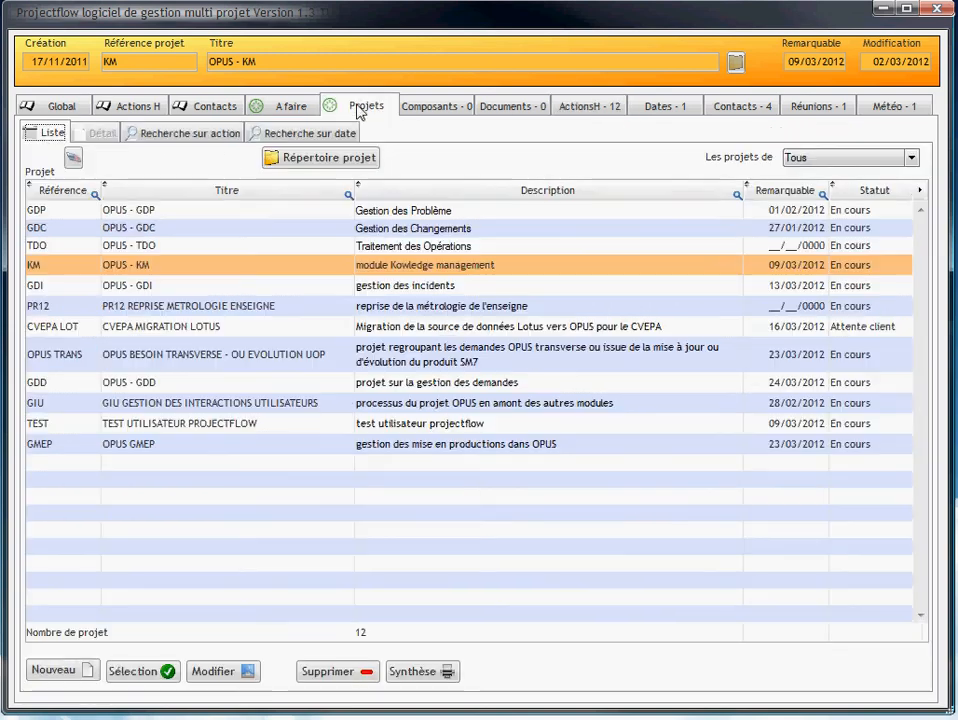
left_click(177, 134)
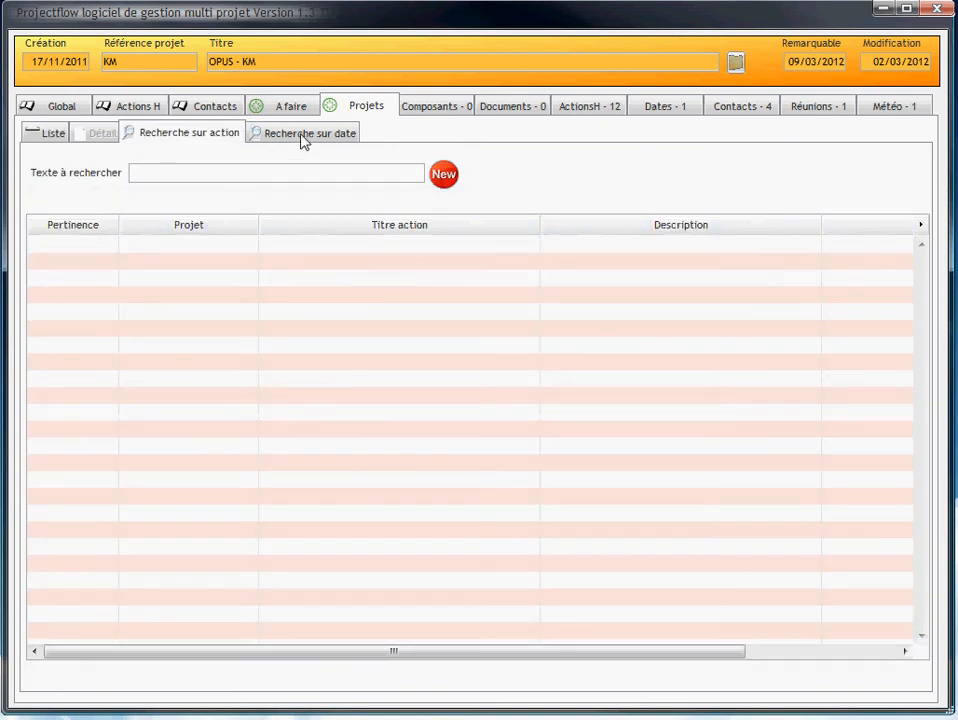
left_click(303, 138)
left_click(183, 140)
type("me")
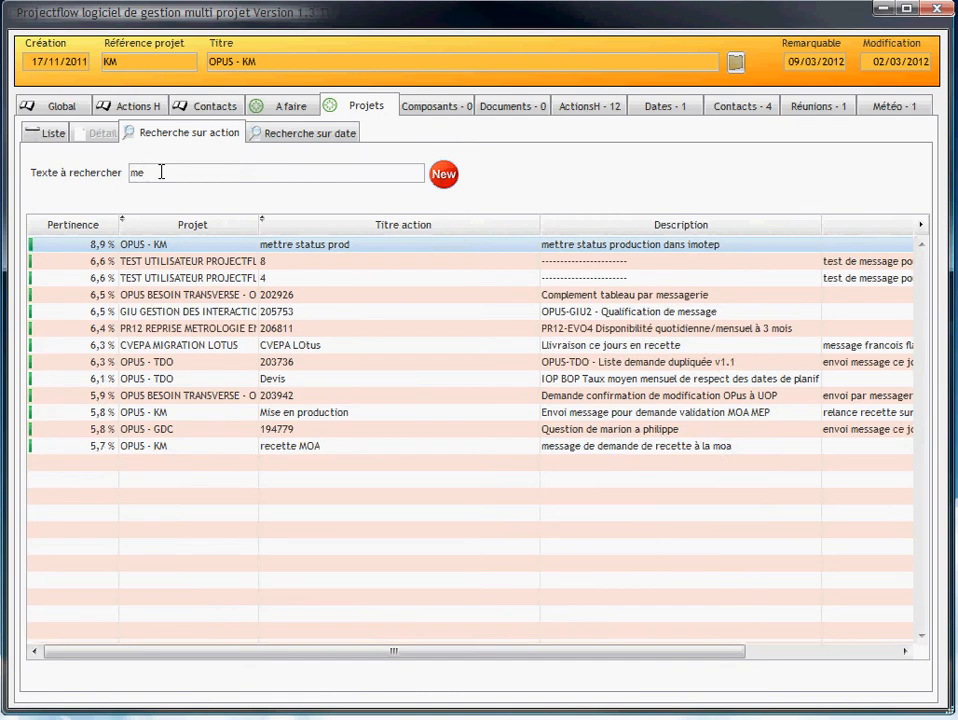
type("p")
key("BackSpace")
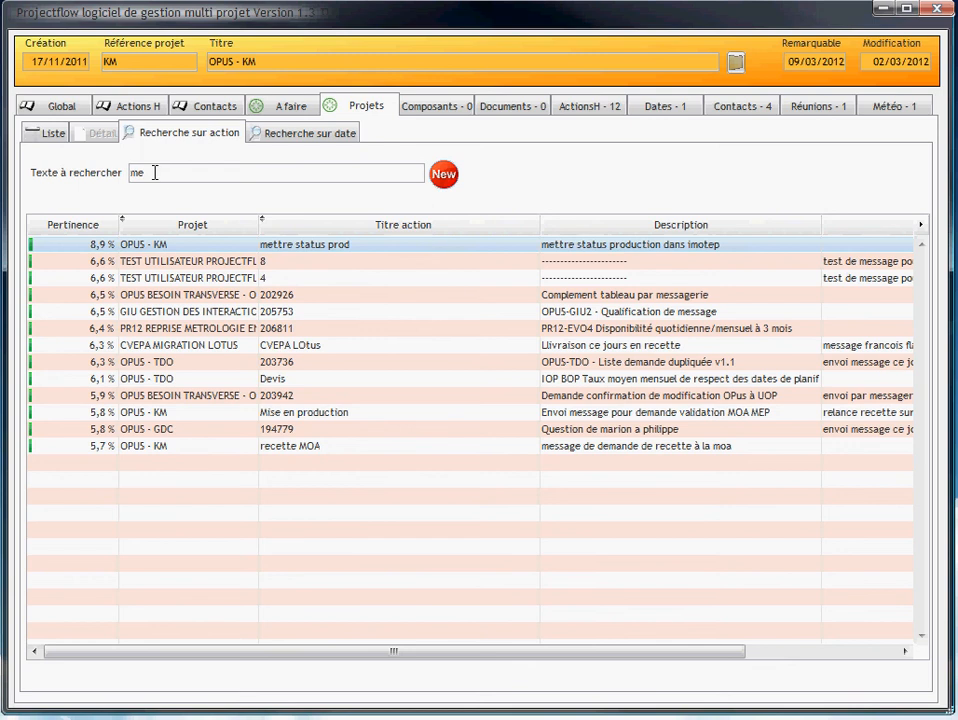
Search the actions for 206811 and open the matching PR12 action in its project's action tree.
left_click_drag(155, 173, 128, 172)
type("206")
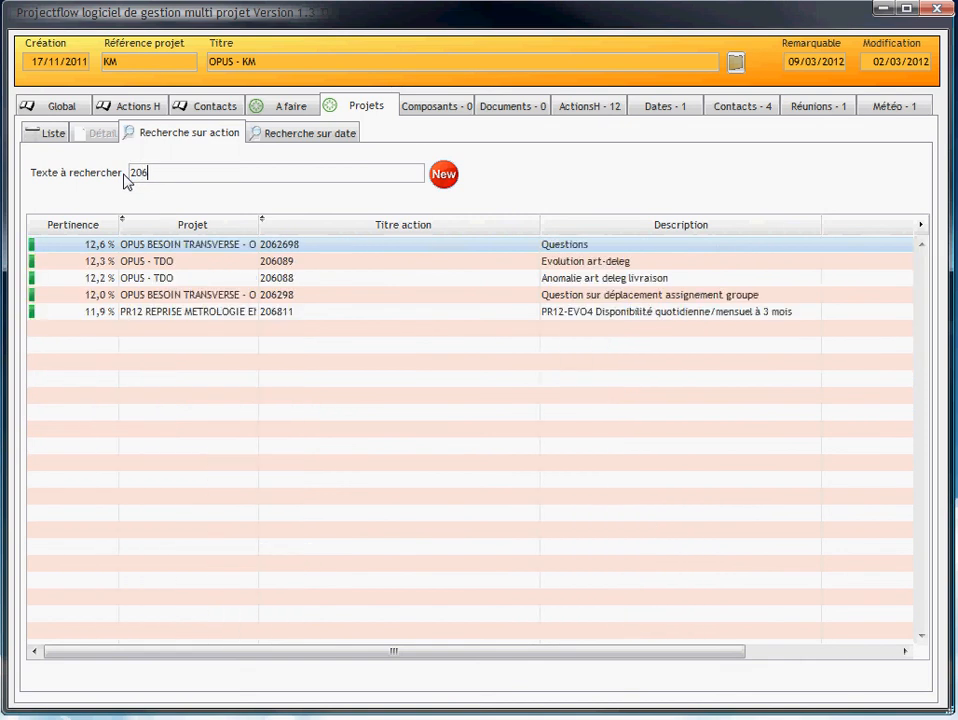
type("811")
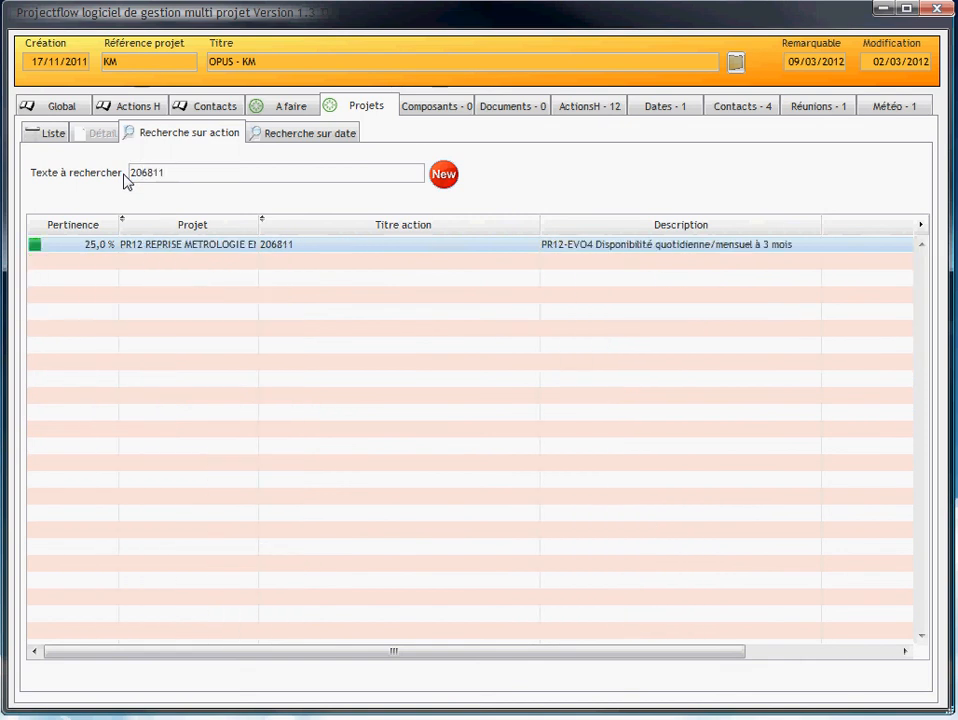
double_click(188, 247)
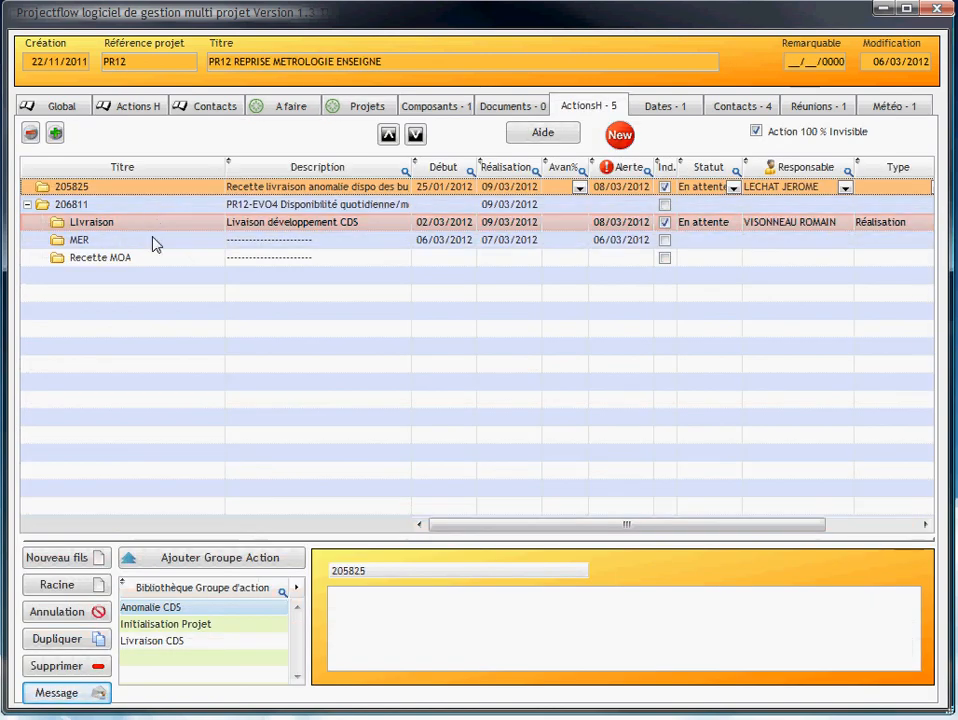
Return to the project list and look at the action search and the date search.
left_click(368, 108)
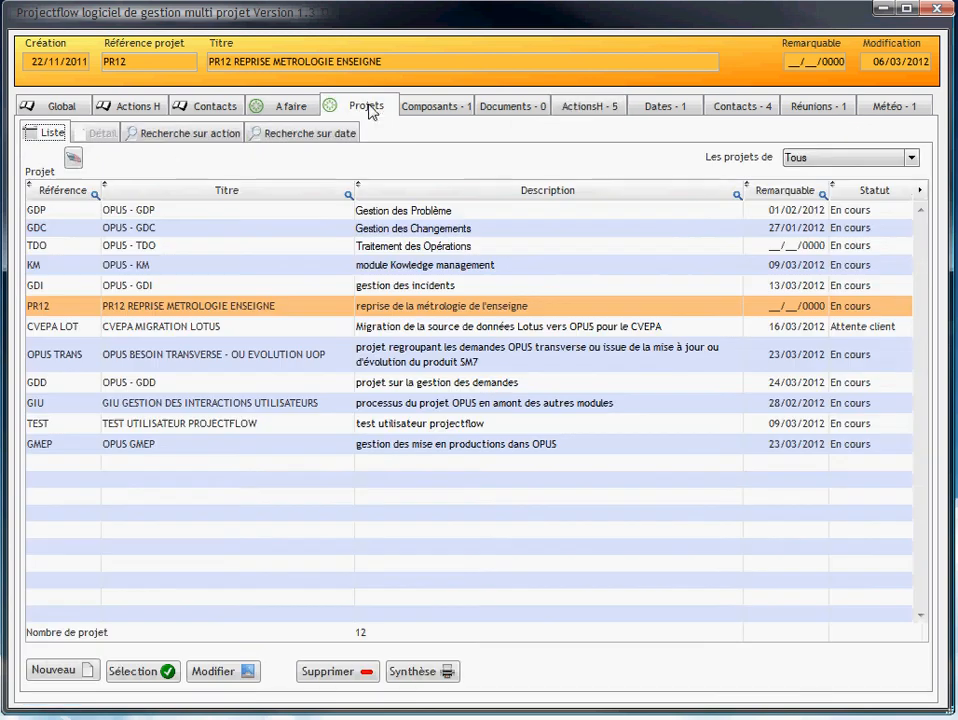
left_click(178, 134)
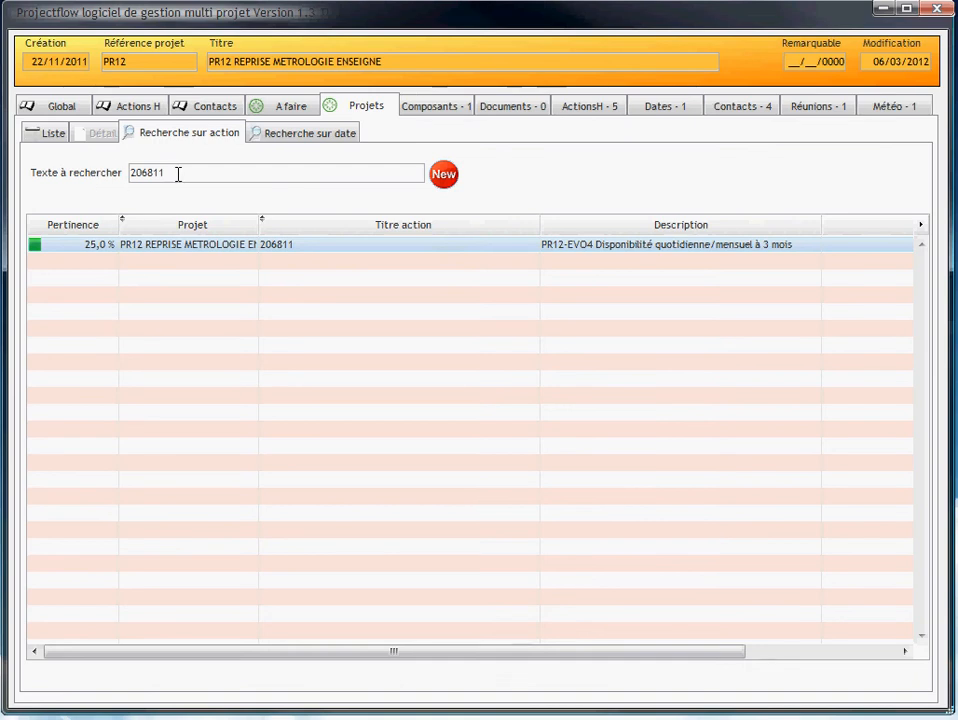
left_click(305, 137)
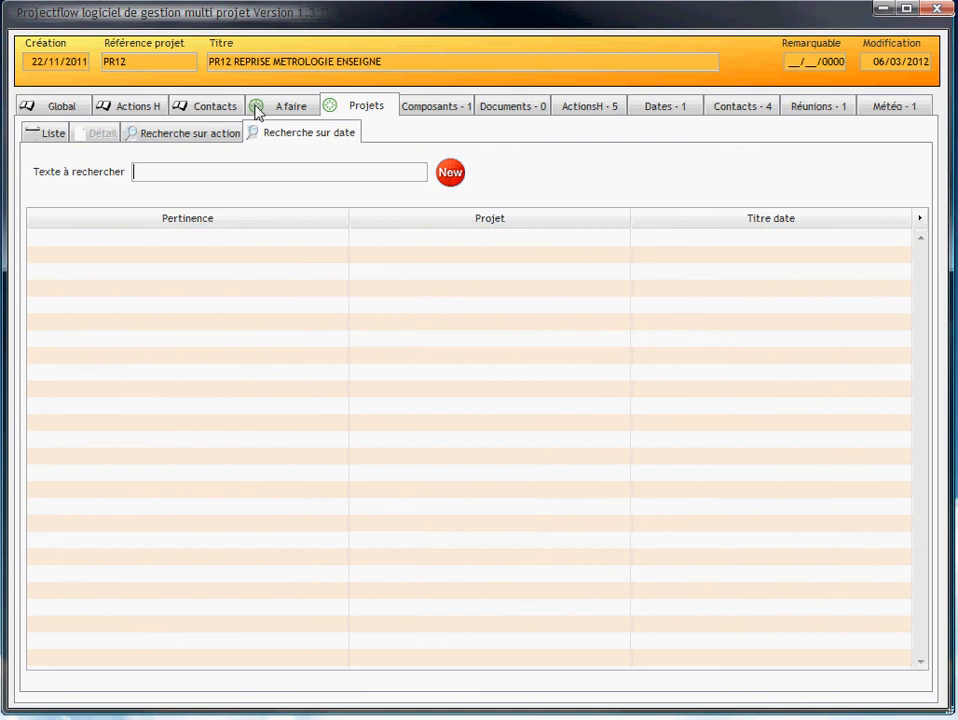
Preview the global action plan by project from the to-do tools, narrow the page thumbnails and read through the report.
left_click(289, 106)
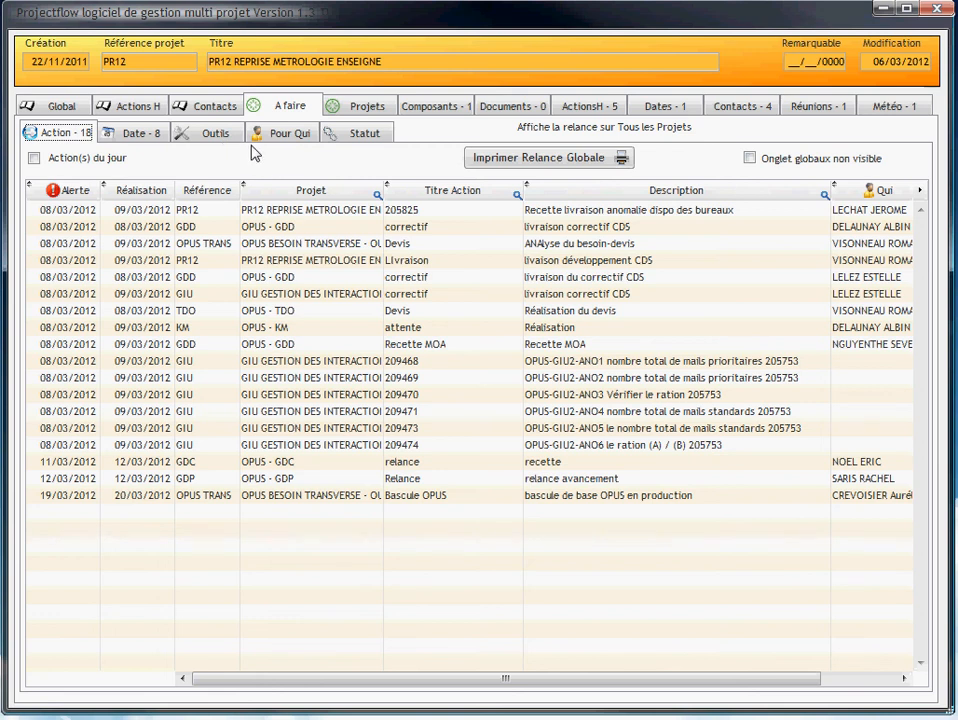
left_click(208, 135)
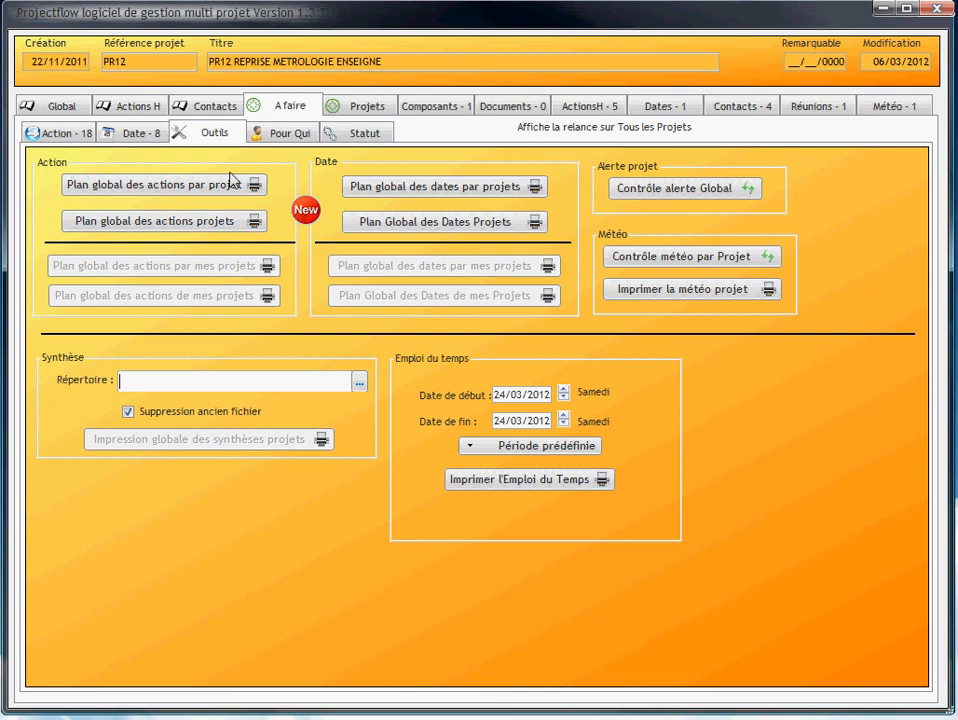
left_click(160, 189)
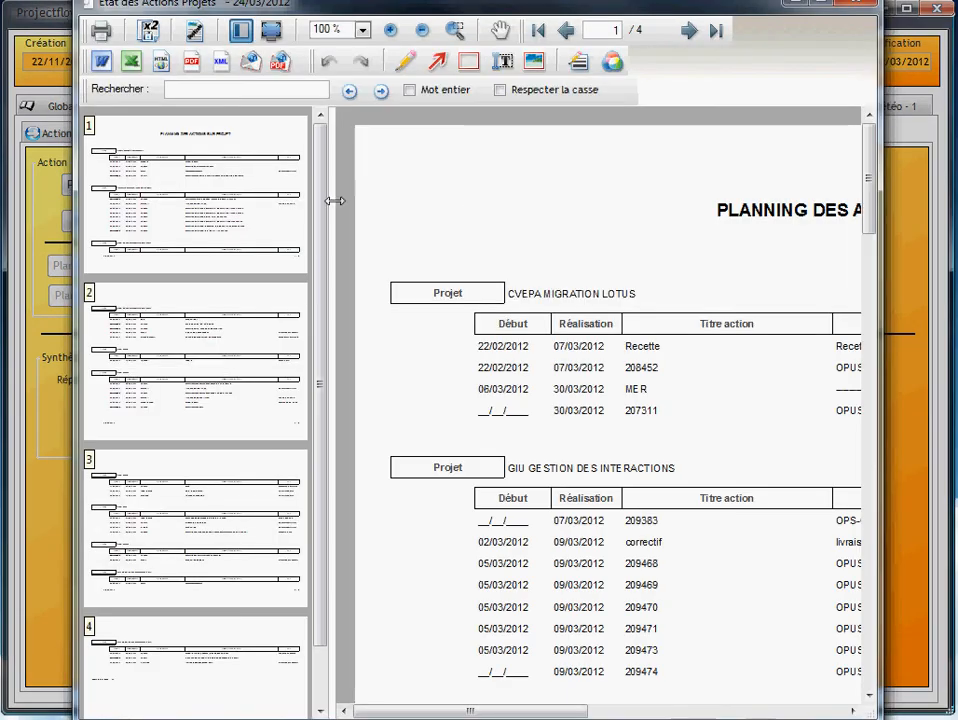
left_click_drag(333, 199, 196, 195)
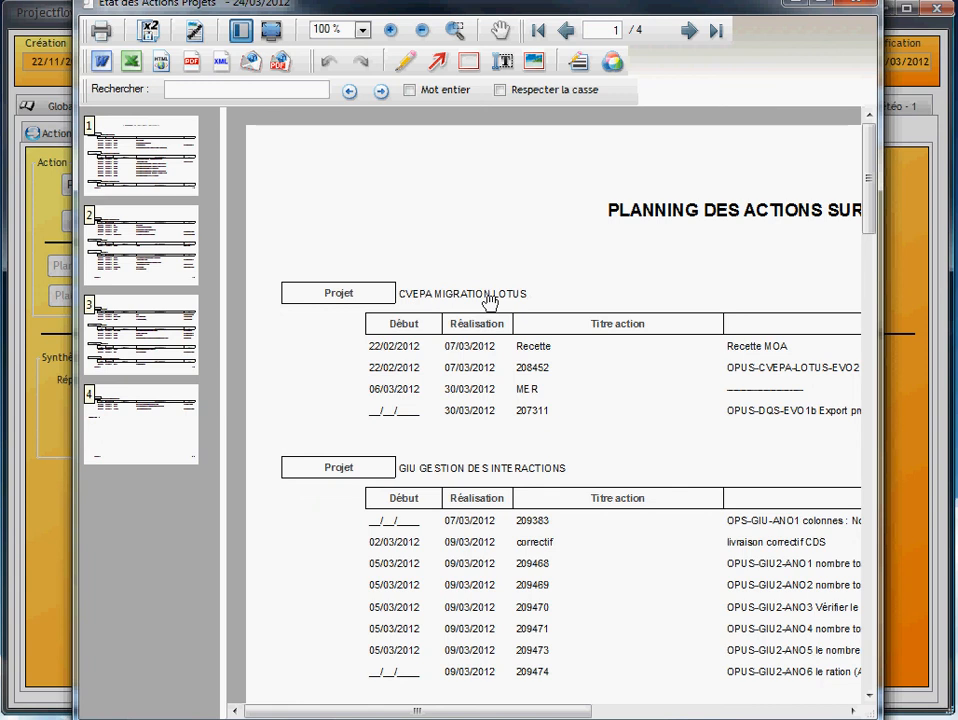
left_click_drag(494, 387, 490, 229)
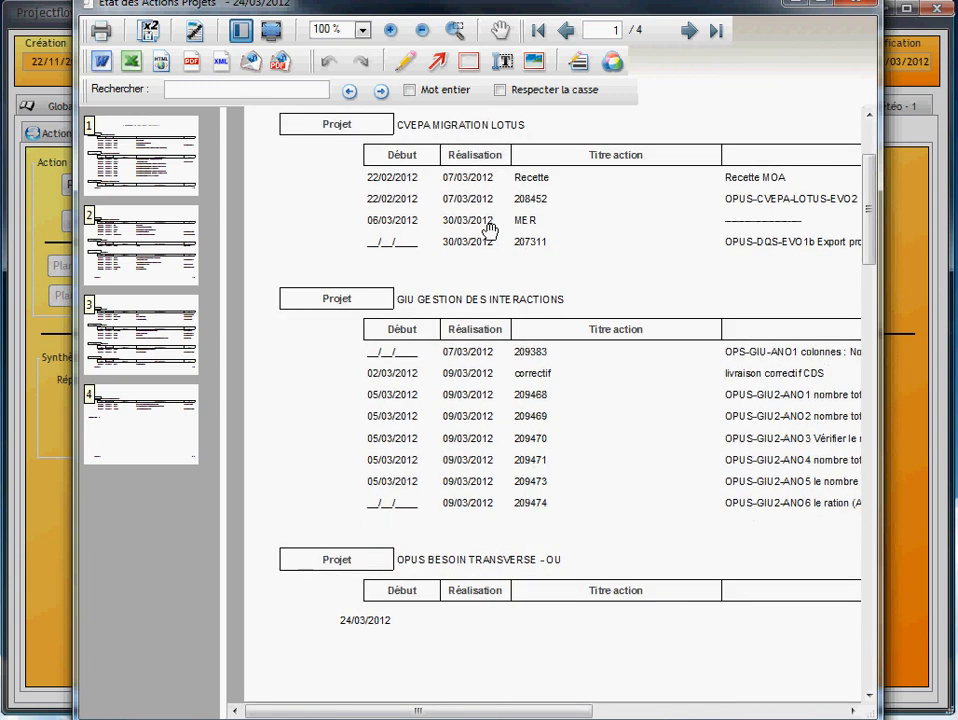
left_click_drag(495, 438, 492, 270)
left_click_drag(486, 457, 478, 481)
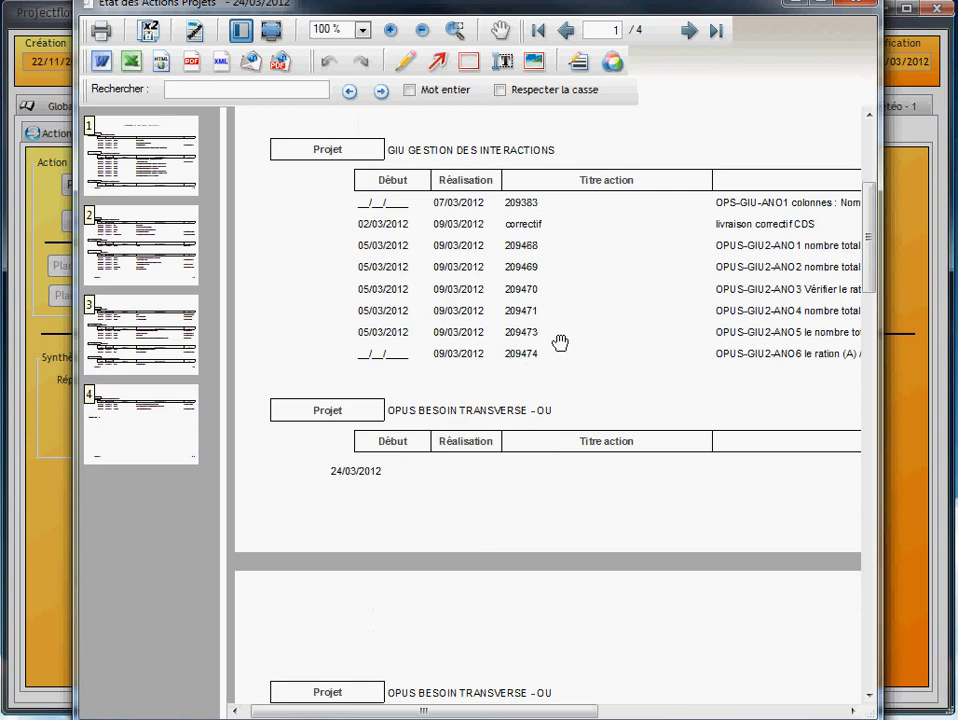
left_click(859, 3)
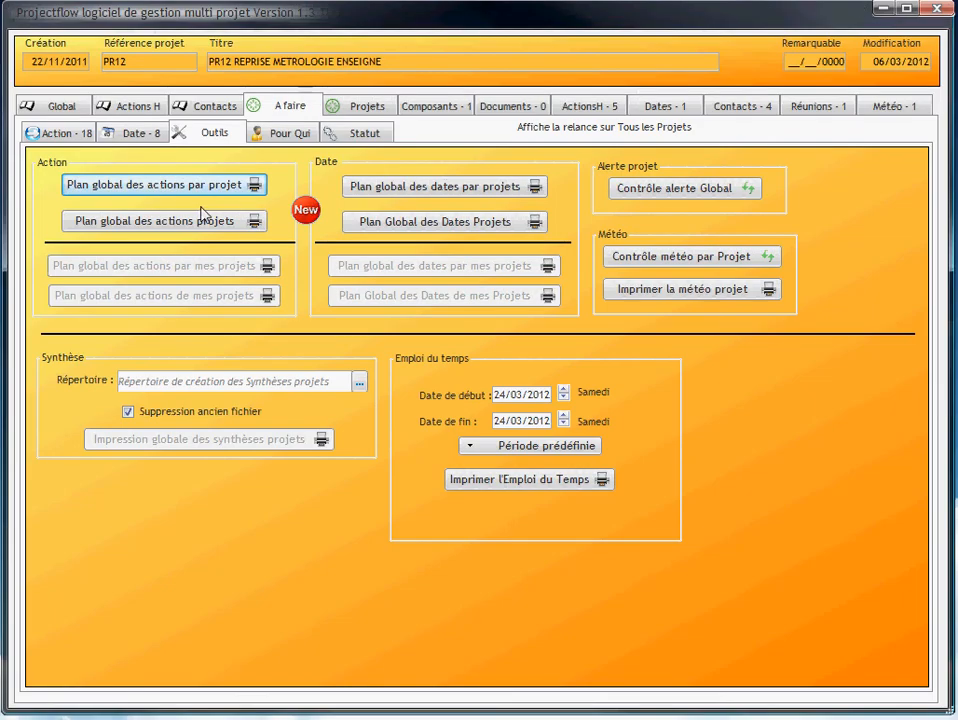
Preview the global plan of project actions as a single list, read through it and close the report.
left_click(170, 221)
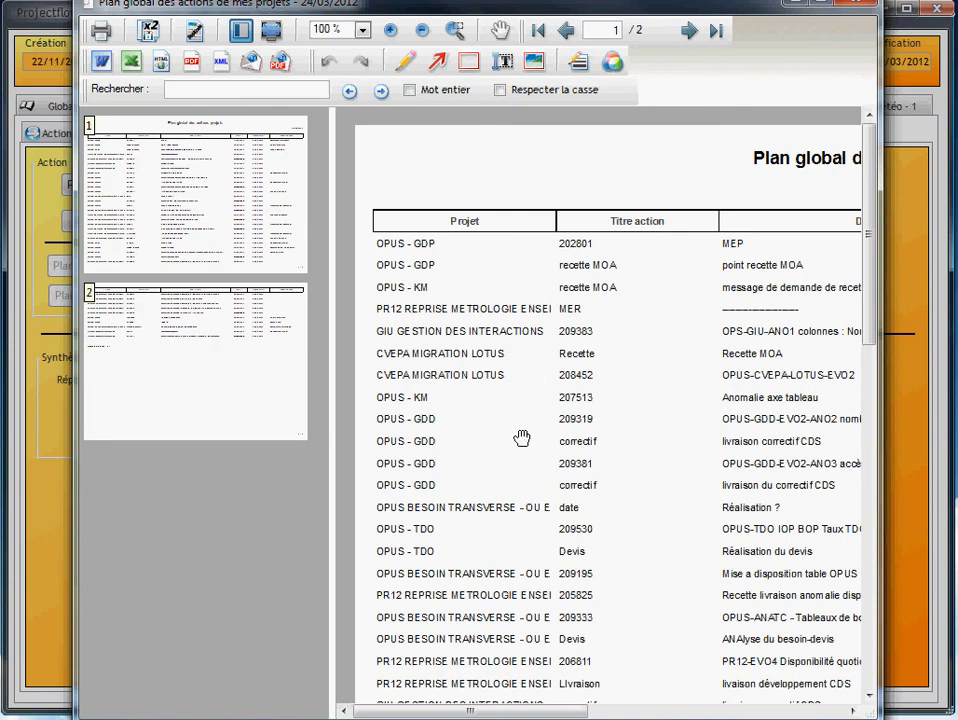
scroll(520, 400, "down", 3)
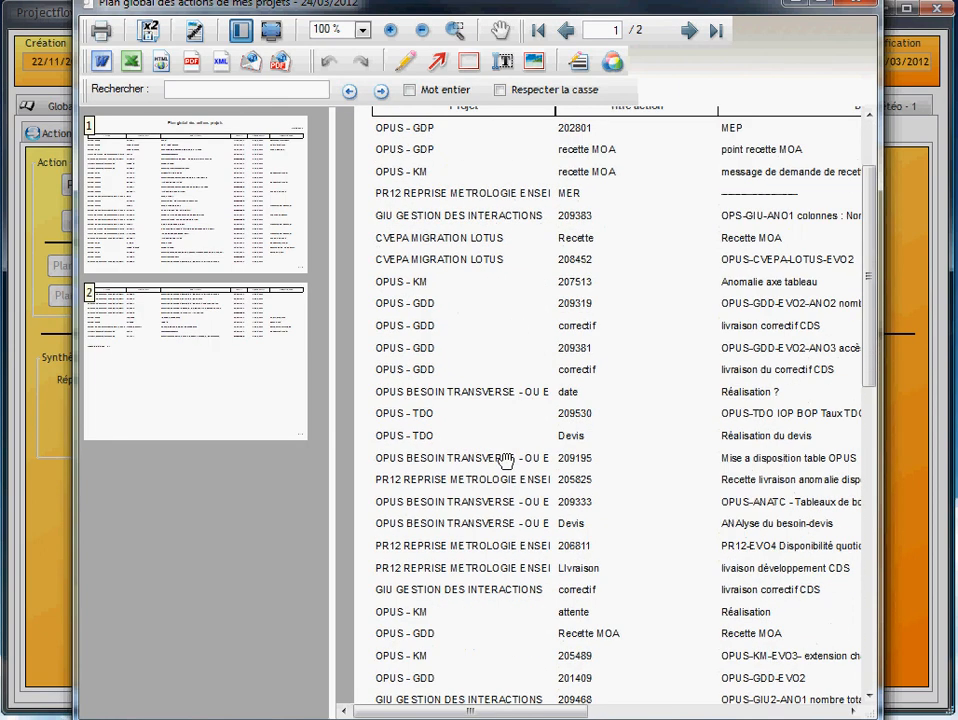
scroll(497, 430, "down", 1)
scroll(497, 430, "up", 3)
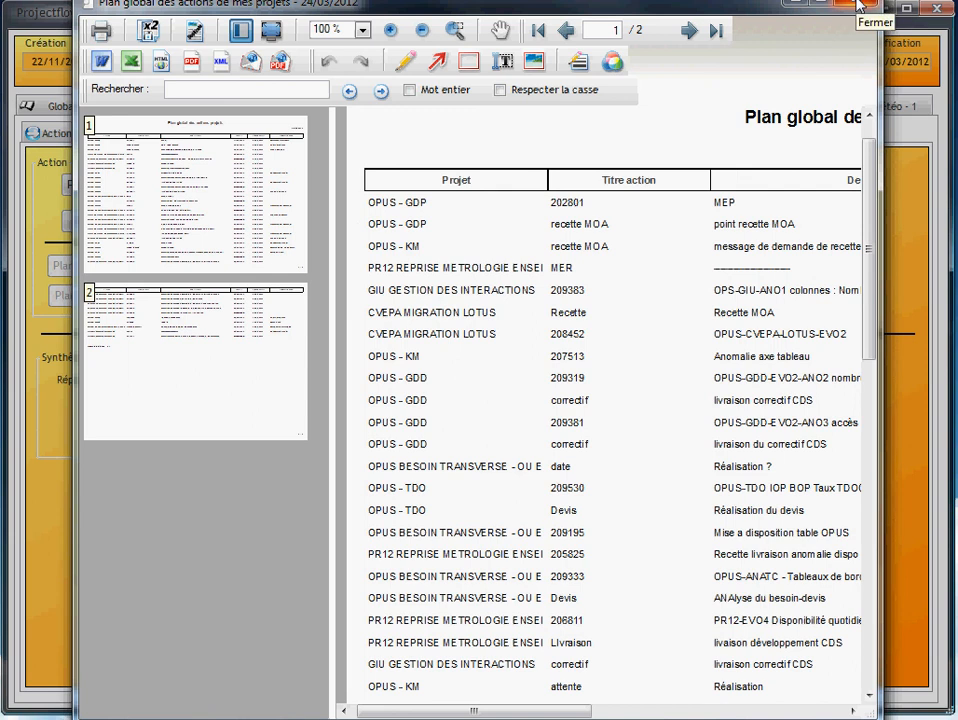
left_click(858, 5)
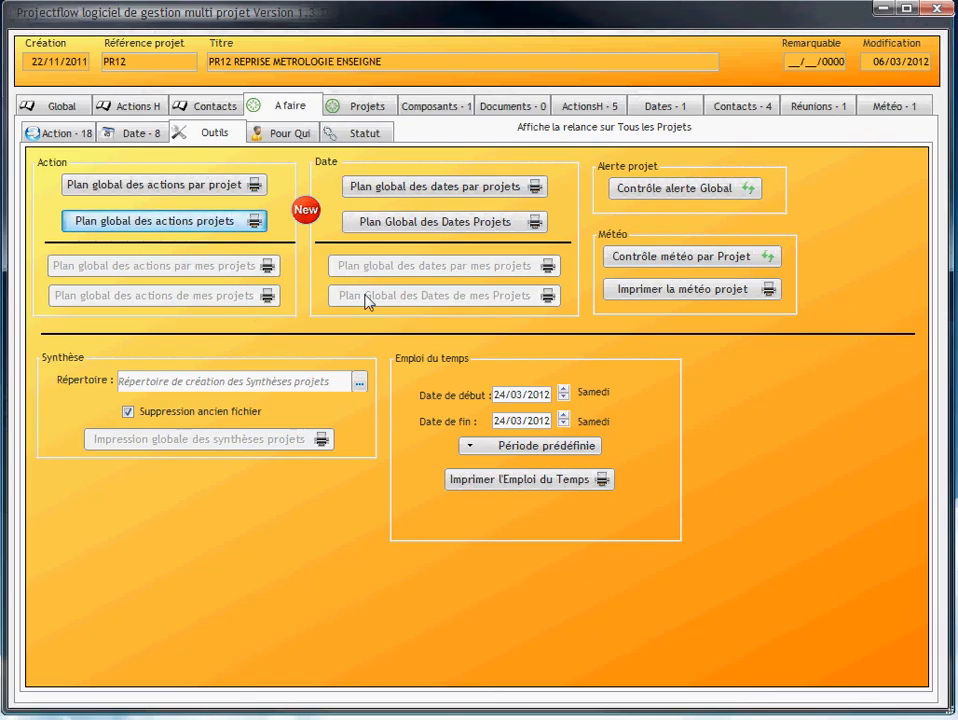
Filter the project list to one project manager's projects and open the to-do tools for that manager's action and date plans.
left_click(360, 110)
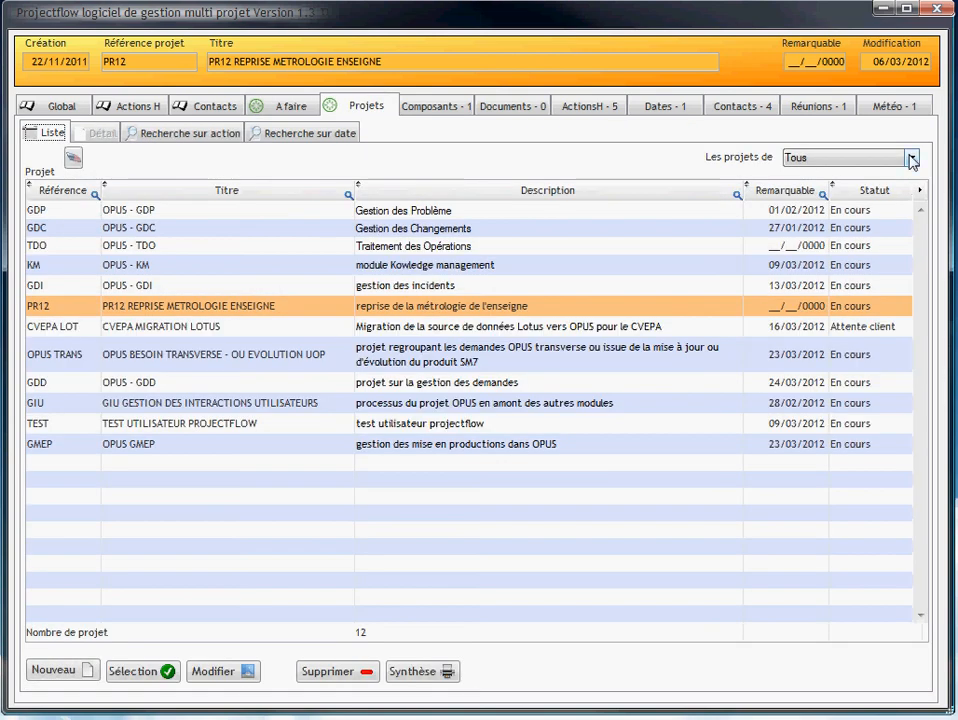
left_click(912, 159)
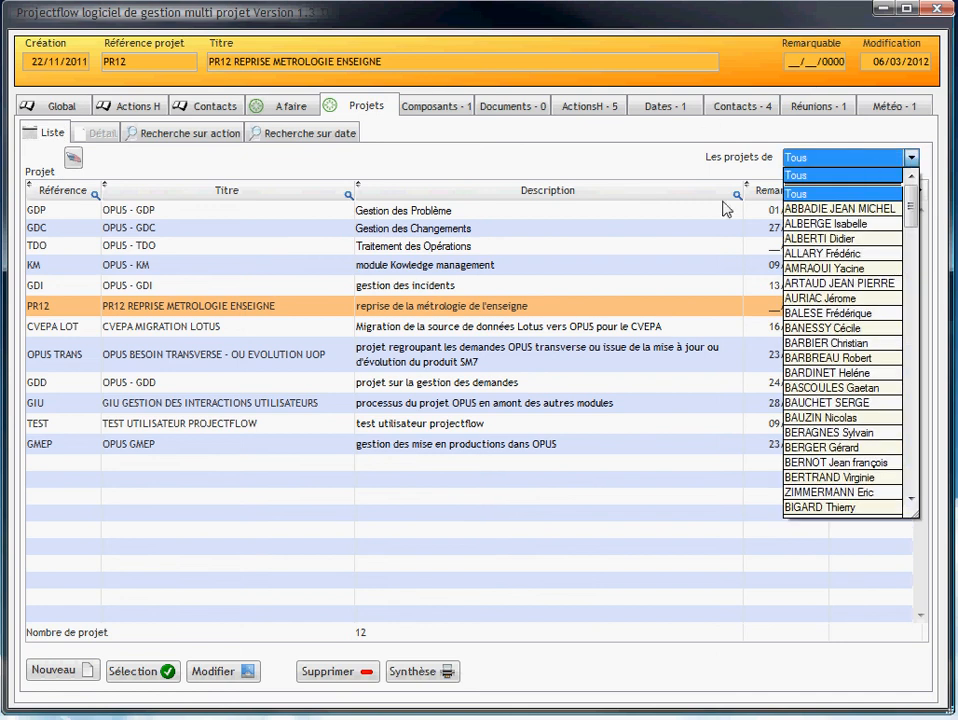
left_click_drag(911, 207, 911, 299)
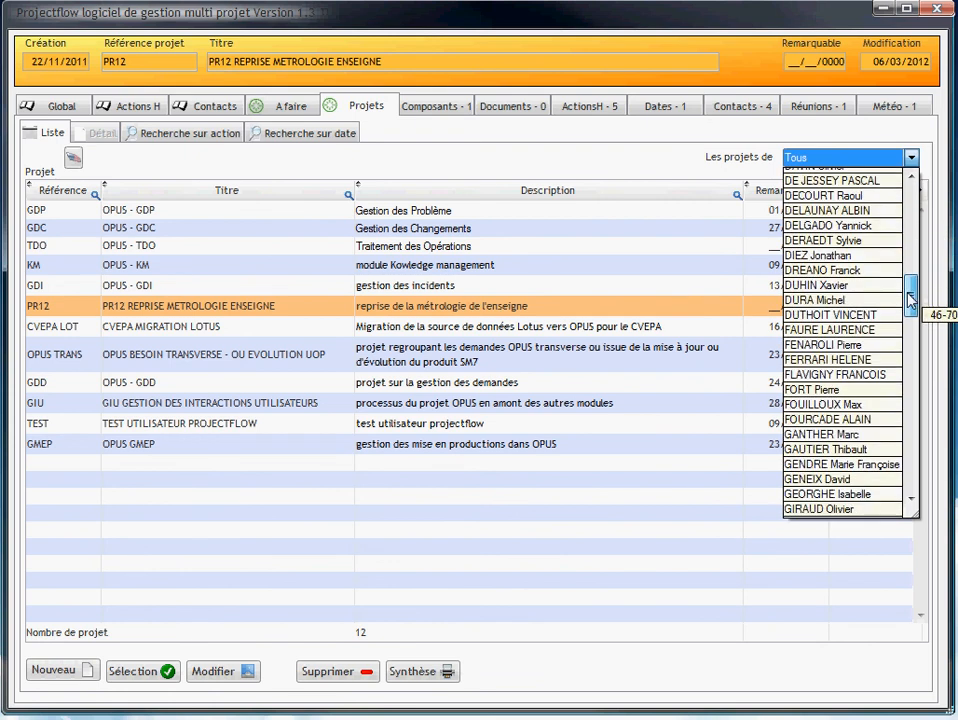
left_click(892, 319)
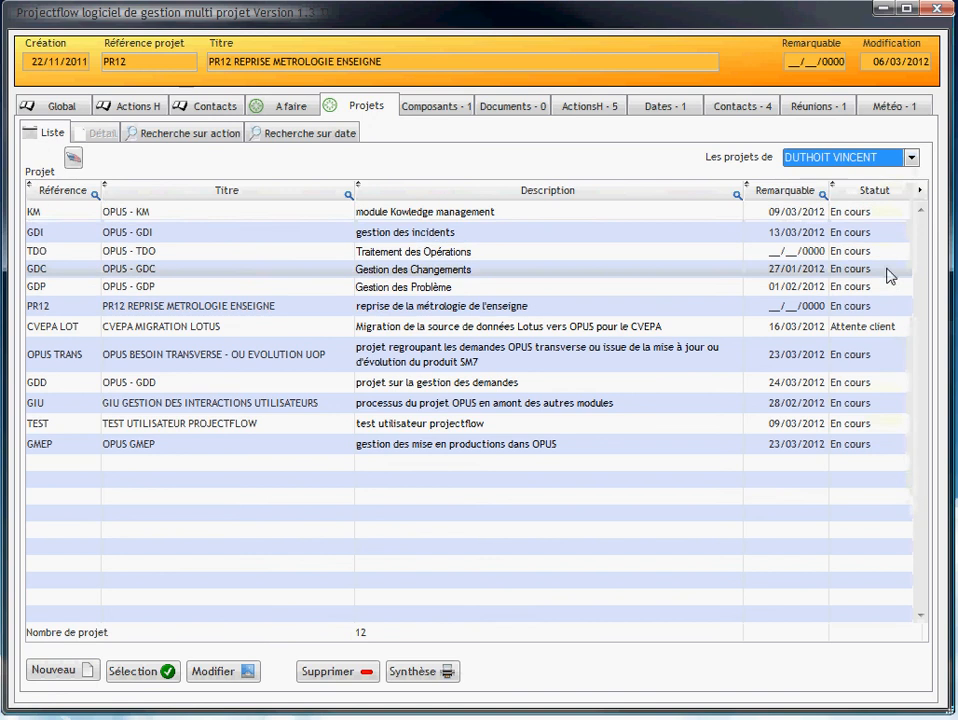
left_click(292, 106)
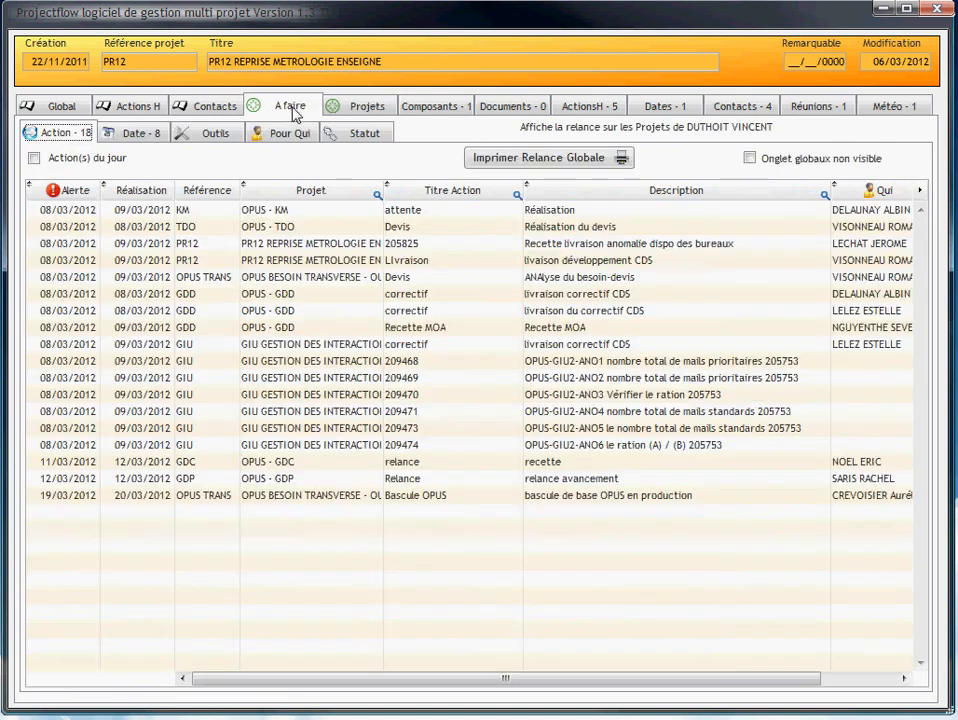
left_click(222, 143)
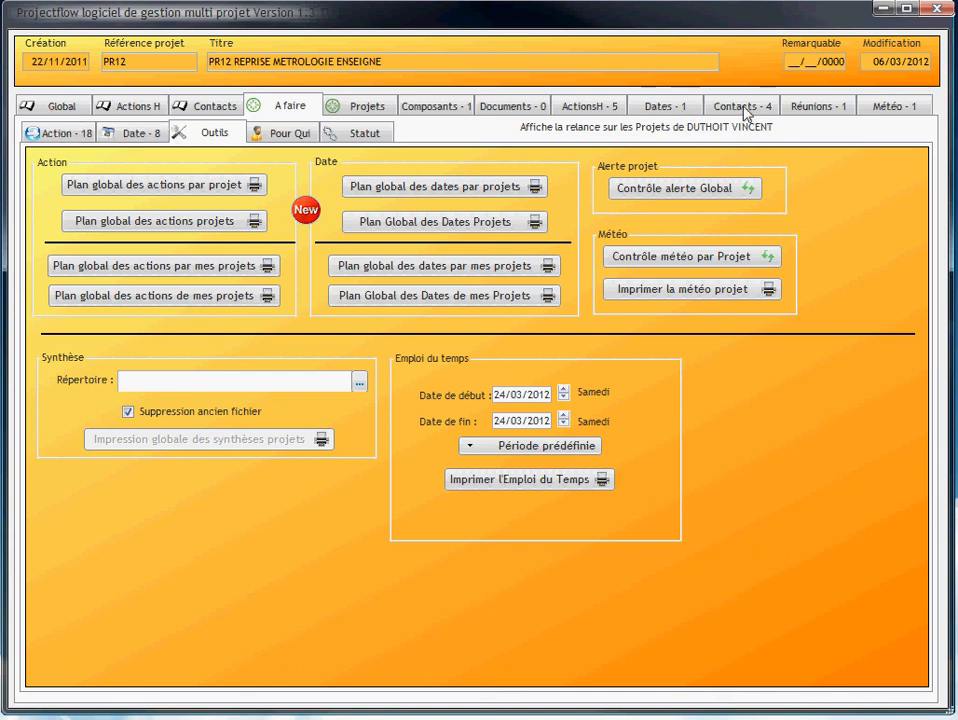
Review the project searches and the library settings, including the action group library and the global hierarchical action option.
left_click(369, 108)
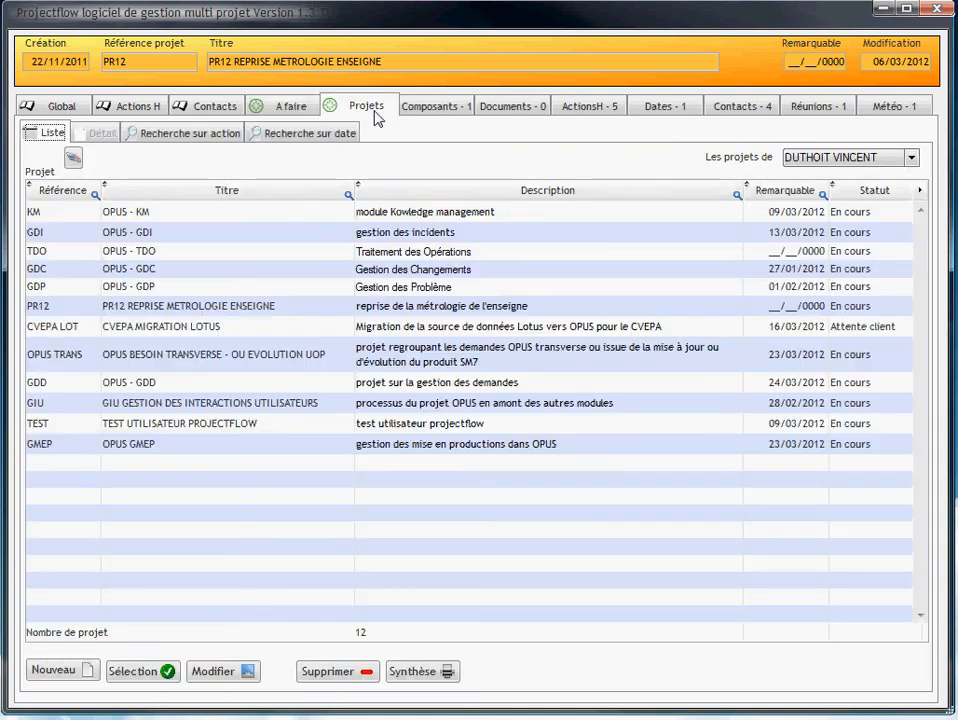
left_click(182, 136)
left_click(325, 133)
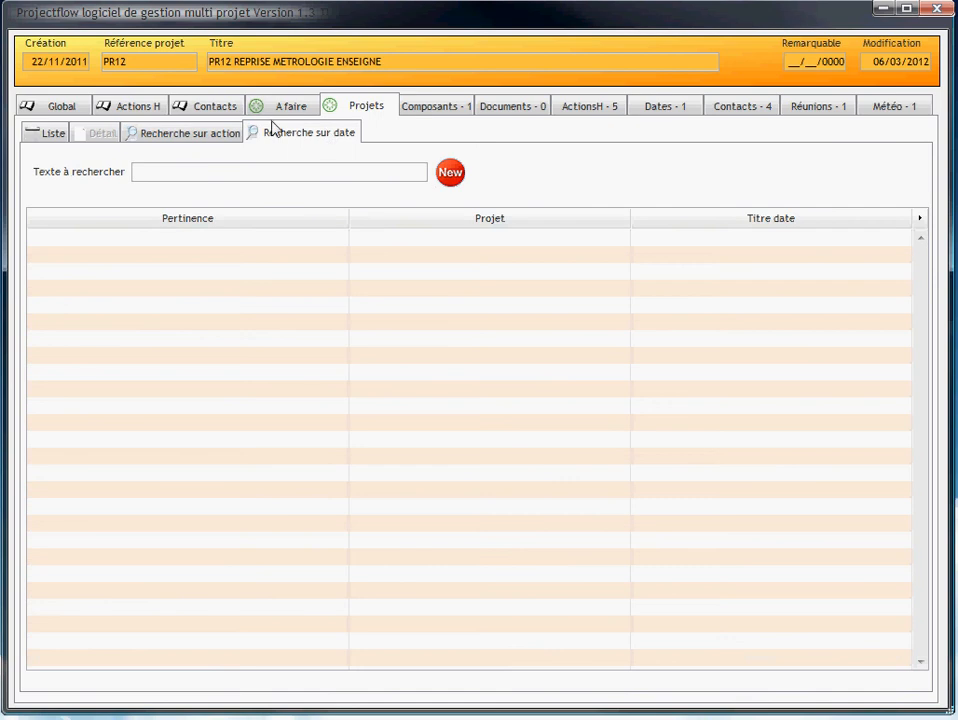
left_click(137, 108)
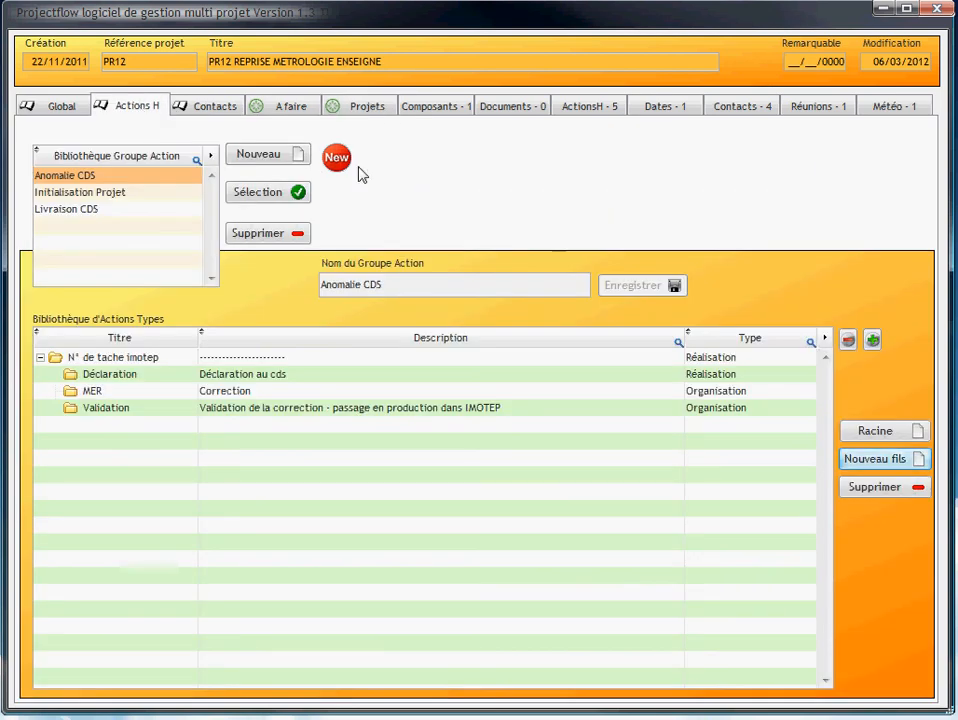
left_click(66, 107)
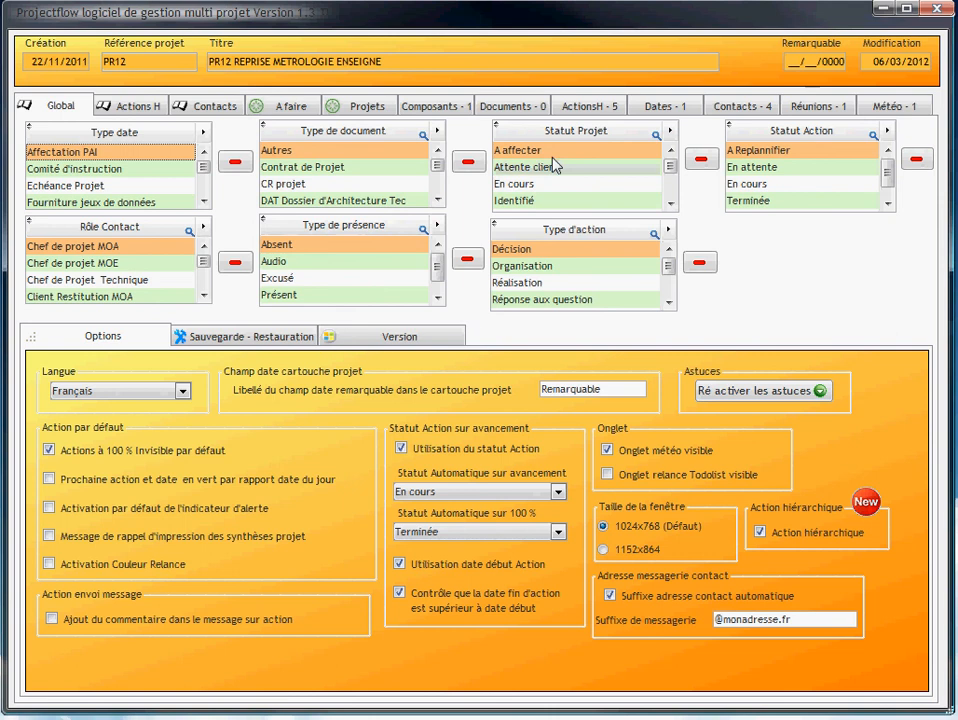
Review the PR12 project's action tree and its project dates.
left_click(584, 104)
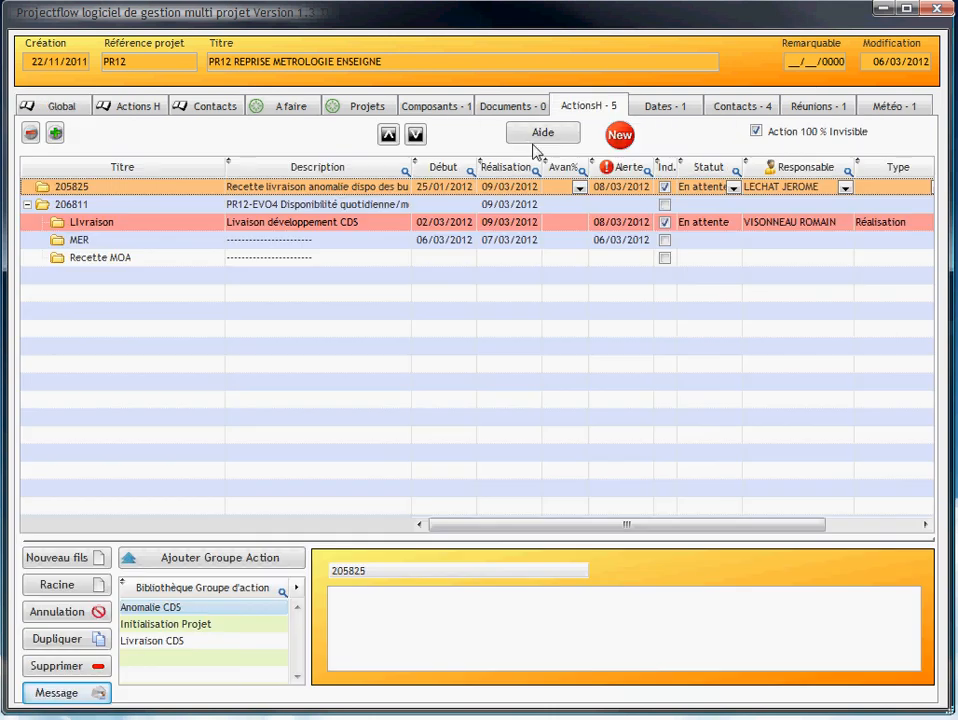
left_click(669, 110)
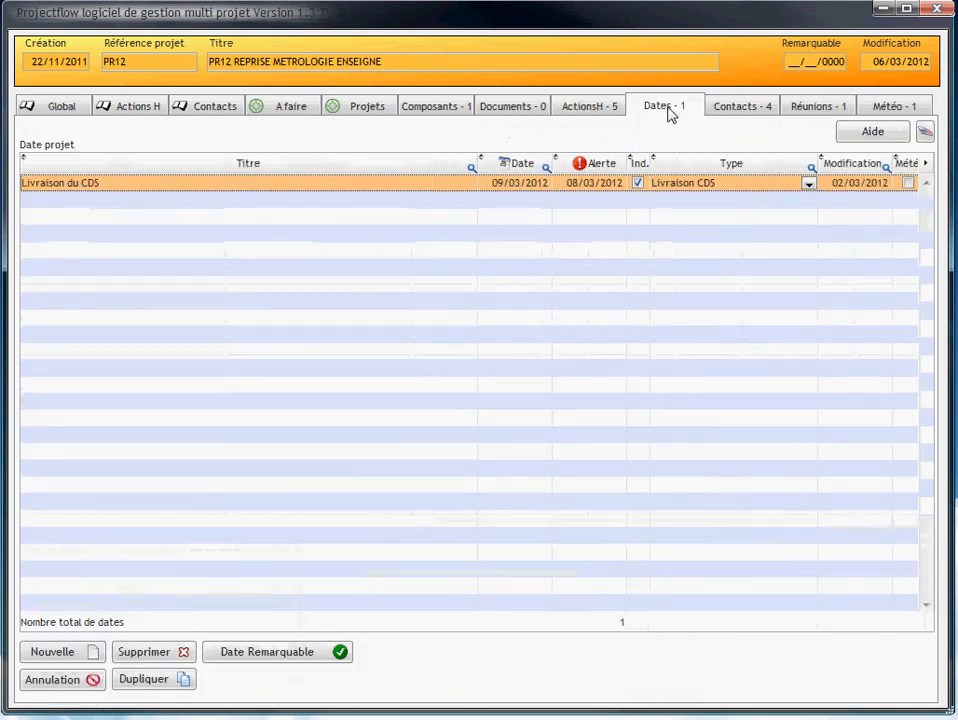
left_click(583, 110)
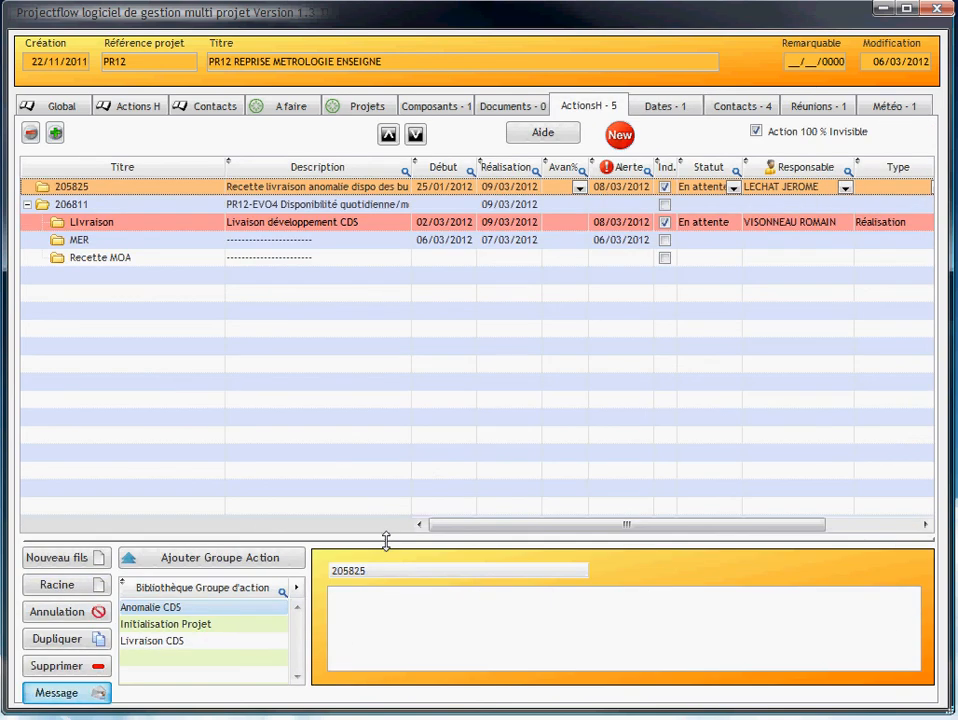
Try the pane divider in the PR12 action tree and enlarge the list of project contacts above the contact directory.
mouse_move(386, 541)
left_mouse_down()
mouse_move(383, 297)
mouse_move(376, 560)
left_mouse_up()
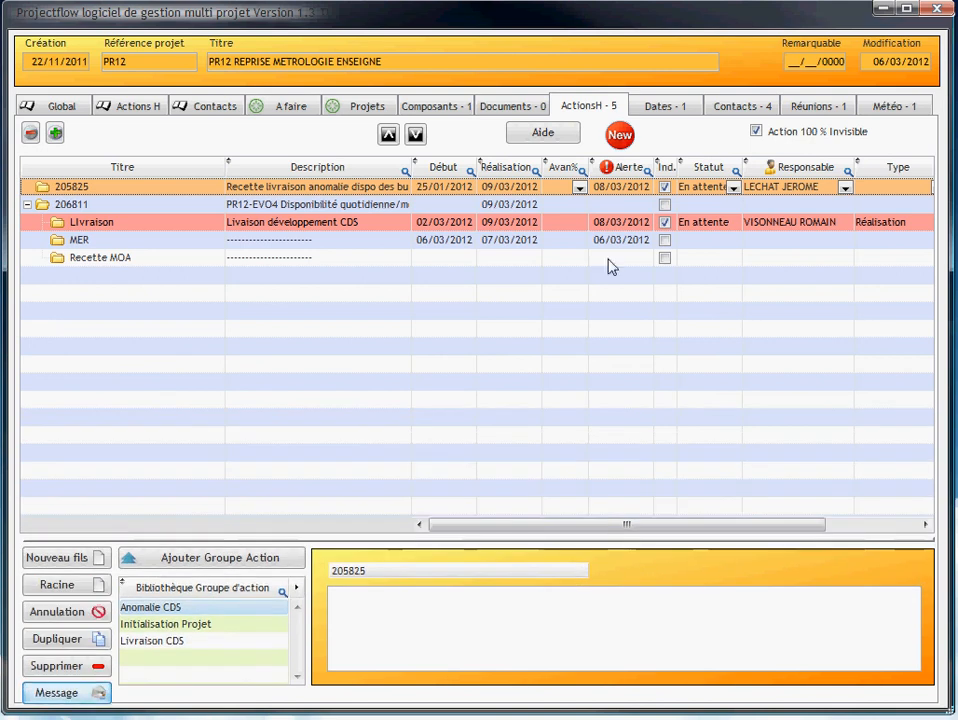
left_click(743, 107)
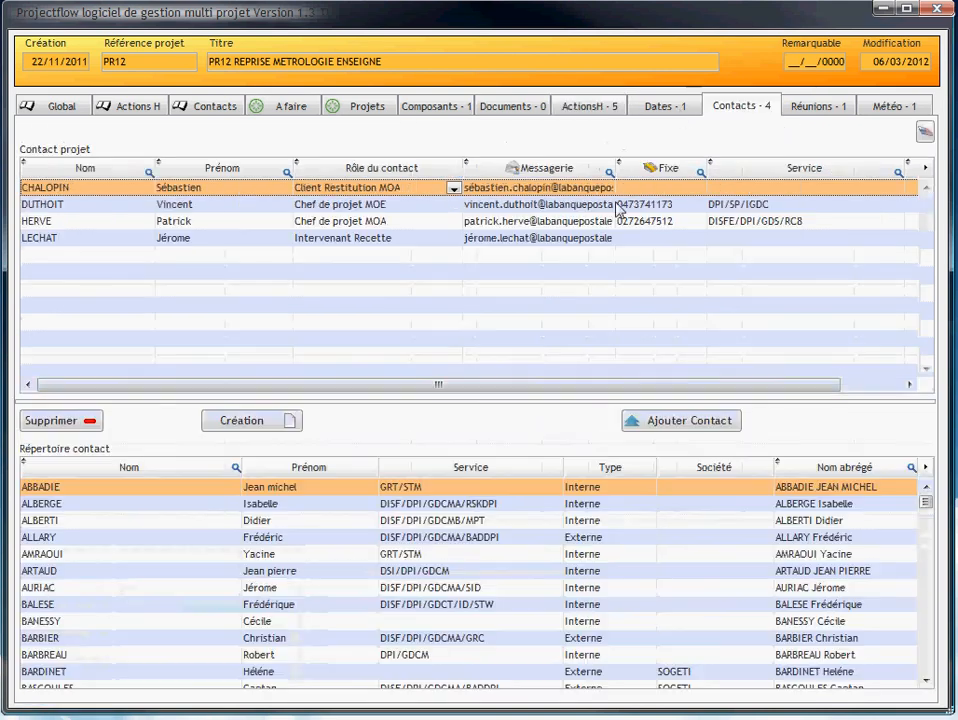
left_click_drag(477, 363, 466, 430)
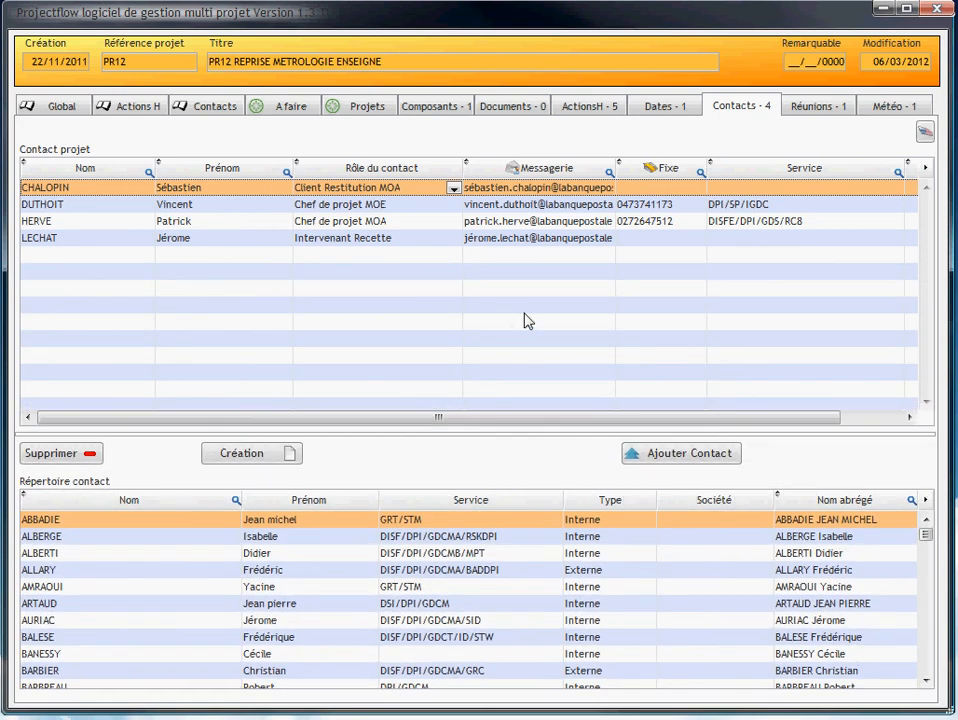
Inspect the PR12 project weather and the global weather type settings, and return to the project list.
left_click(890, 109)
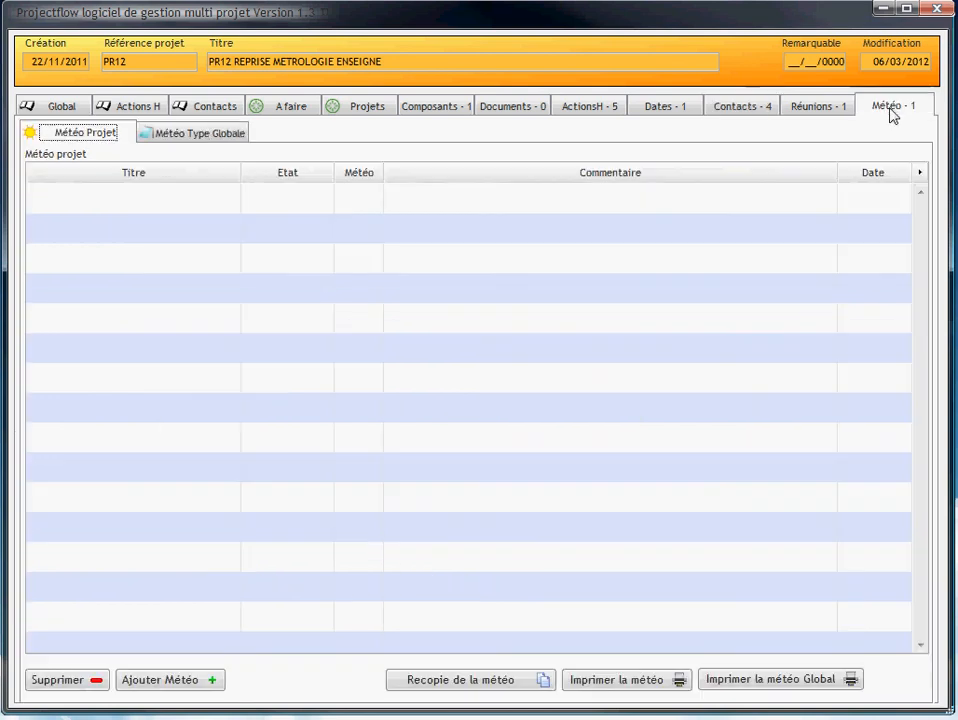
left_click(187, 140)
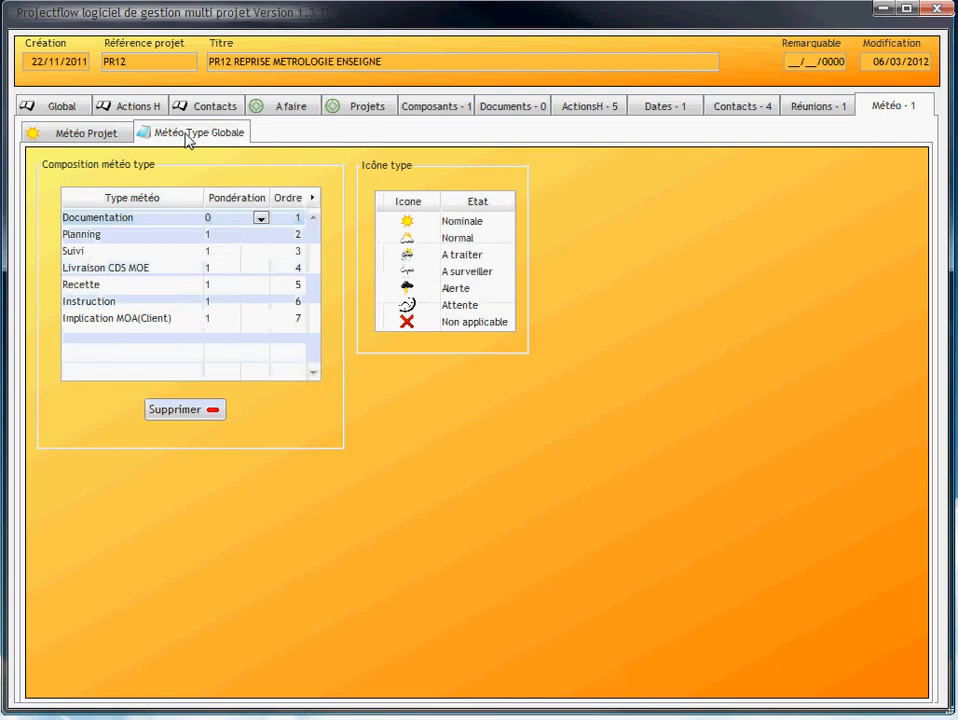
left_click(90, 138)
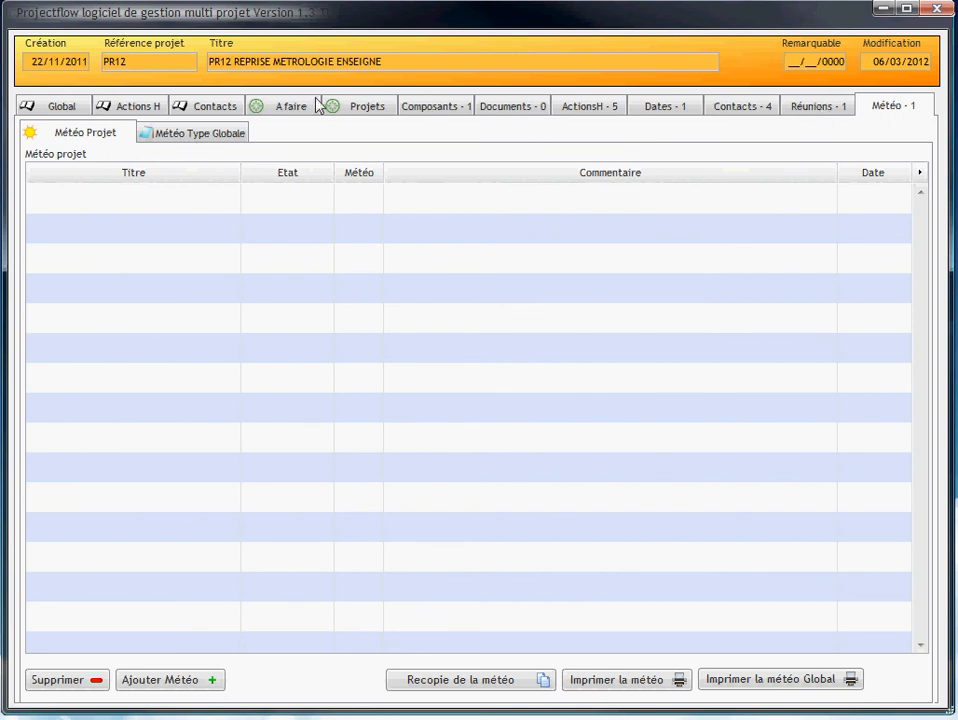
left_click(359, 108)
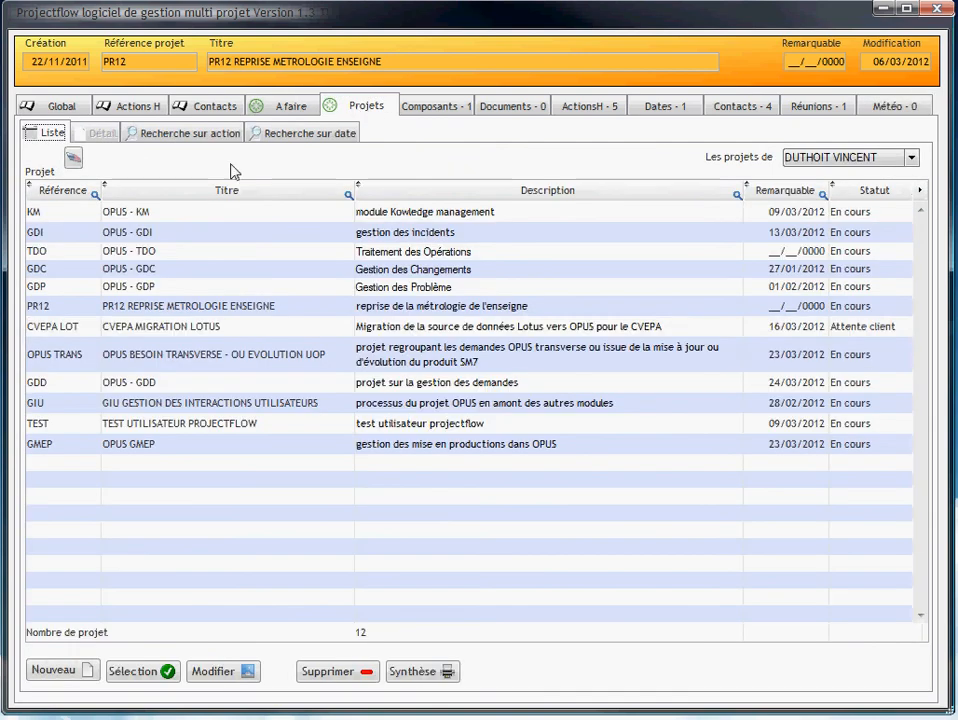